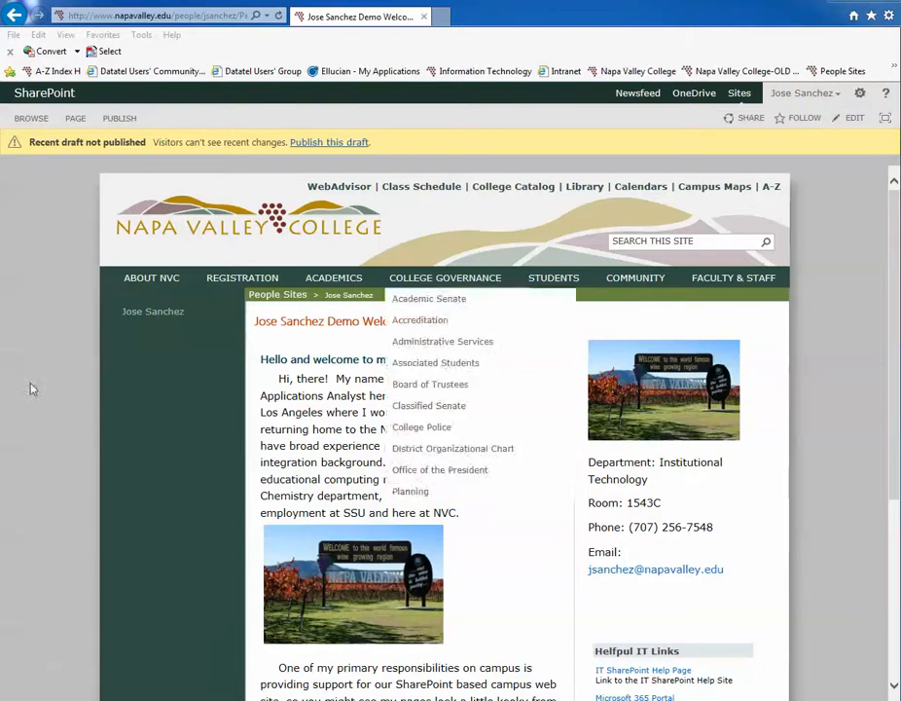
- Narrow the browser window to uncover the desktop, and open the Word file "Sample upload document 3-24-15"
drag(4, 354, 161, 366)
click(81, 302)
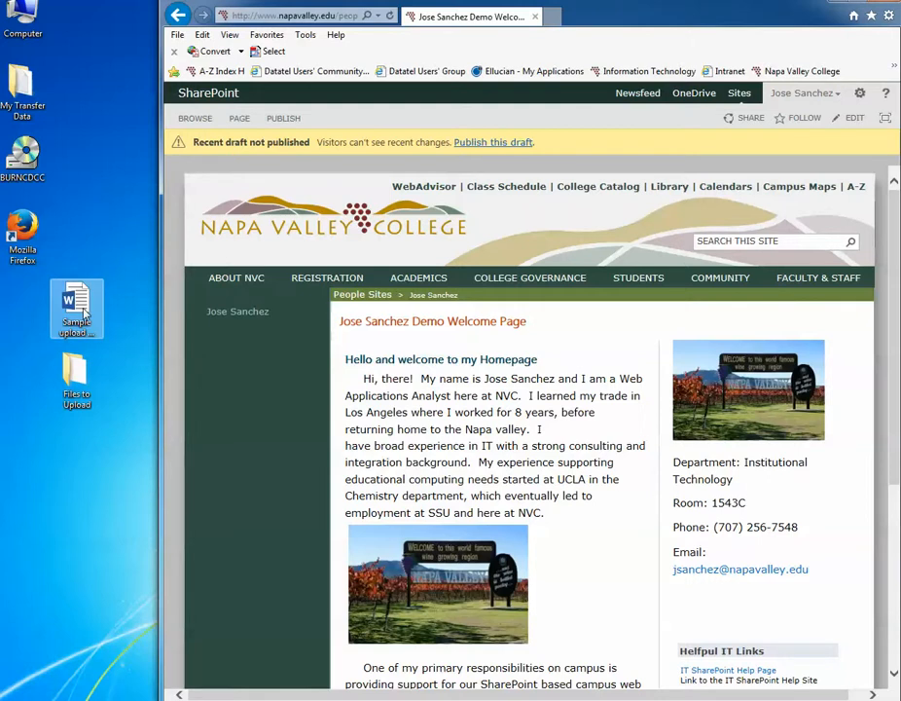
click(82, 304)
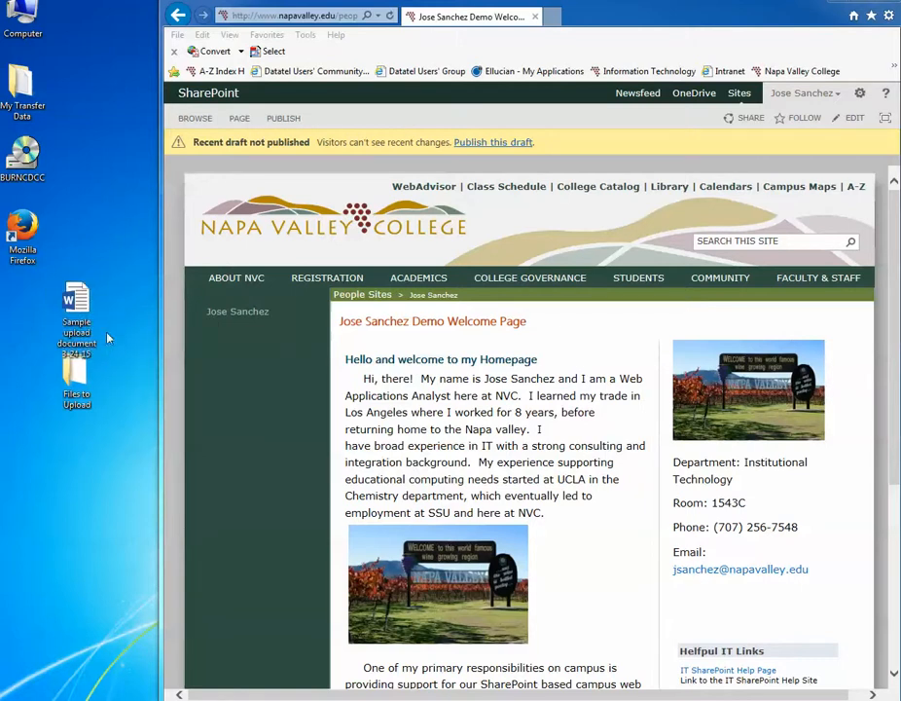
click(78, 389)
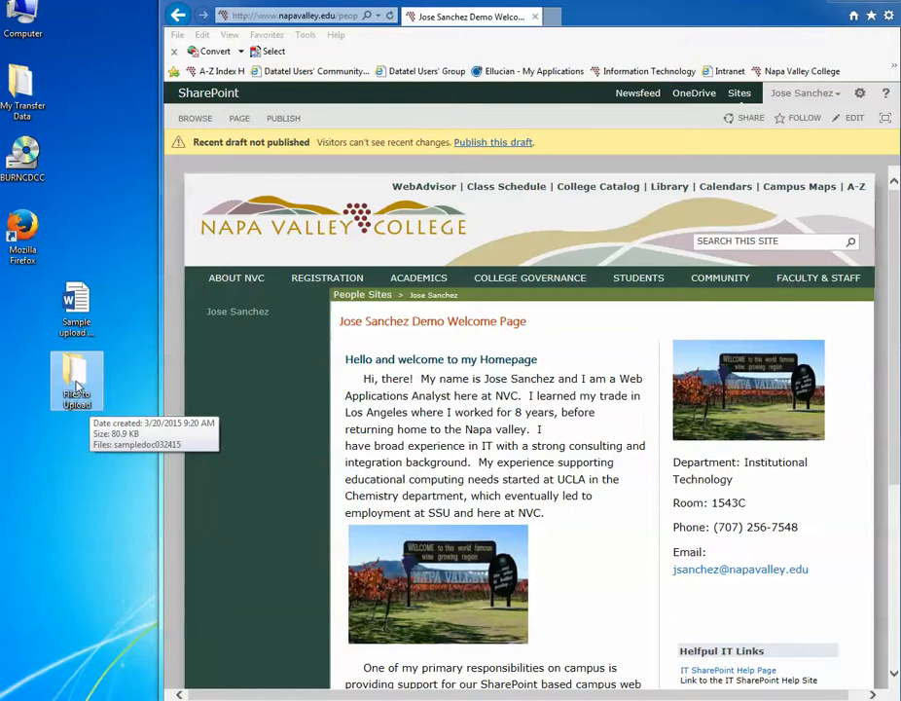
click(80, 303)
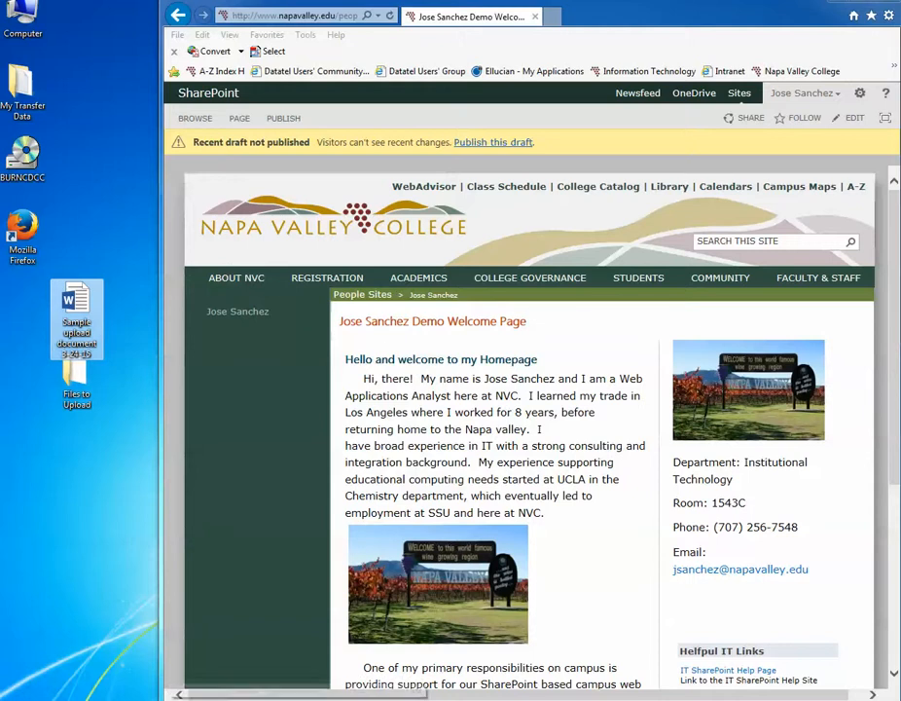
double_click(88, 303)
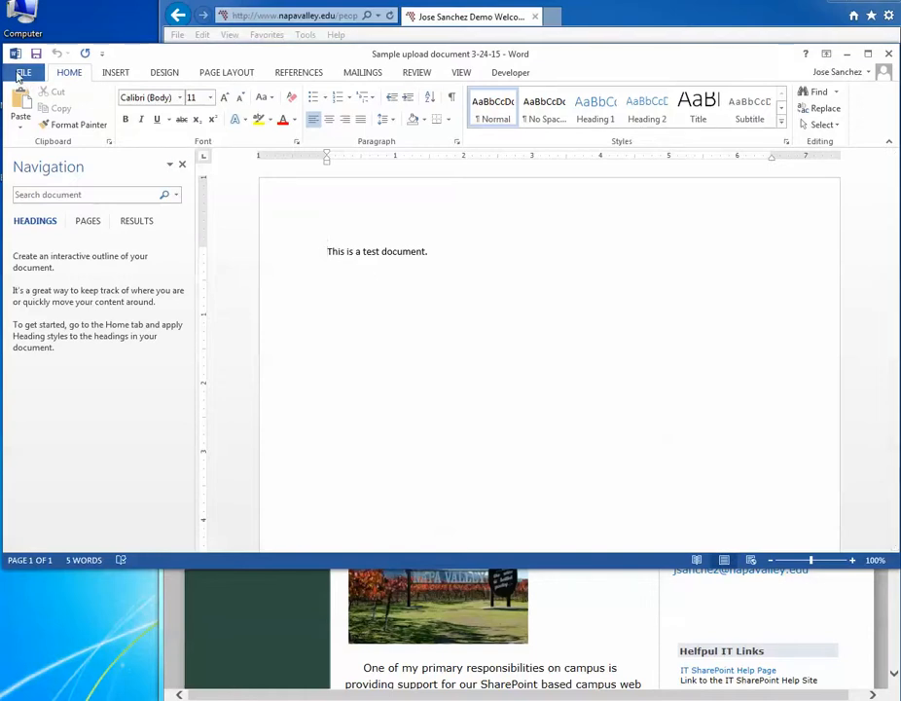
- Start saving a copy of the document, choosing the Files to Upload folder on the Desktop as the location
click(21, 73)
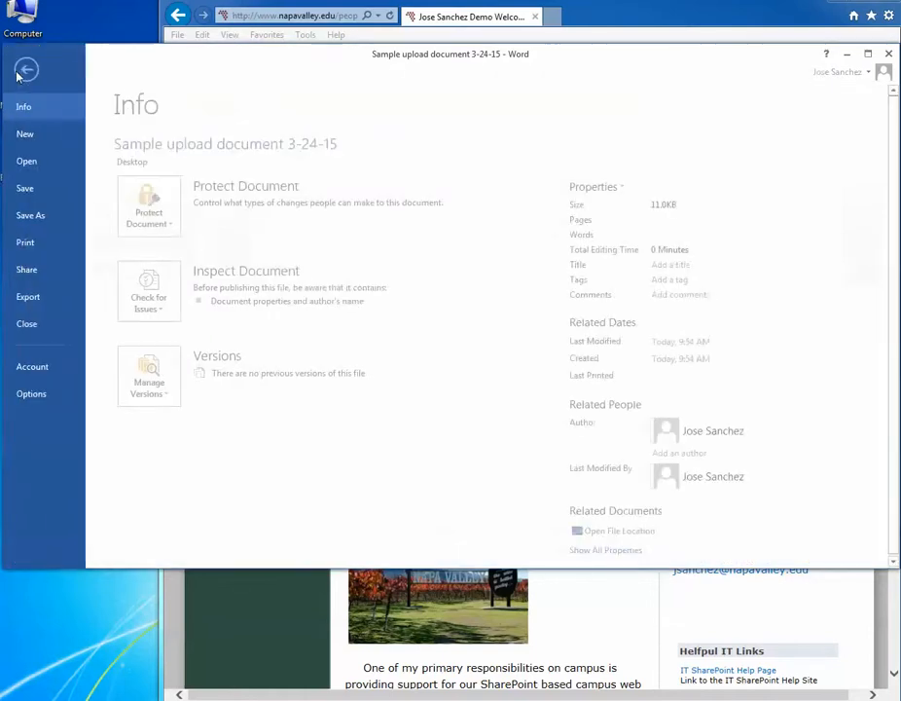
click(37, 218)
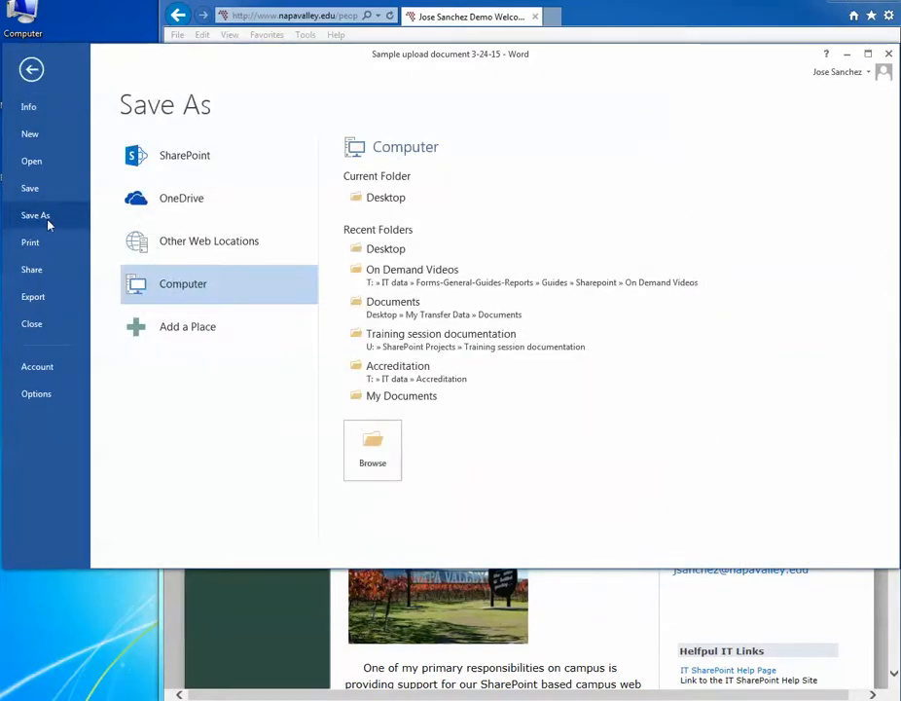
click(374, 446)
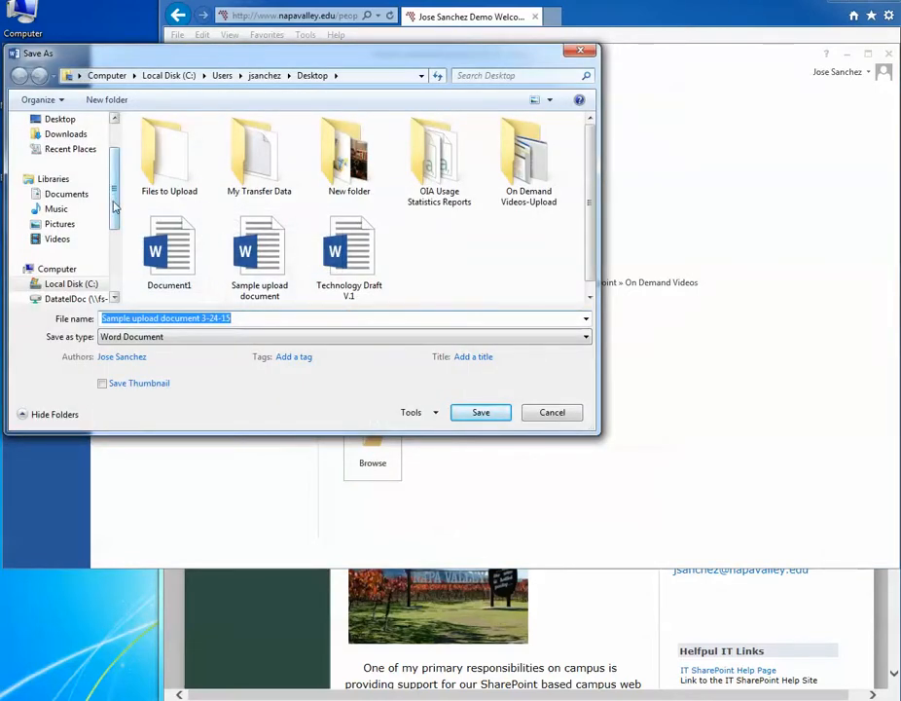
drag(113, 203, 115, 173)
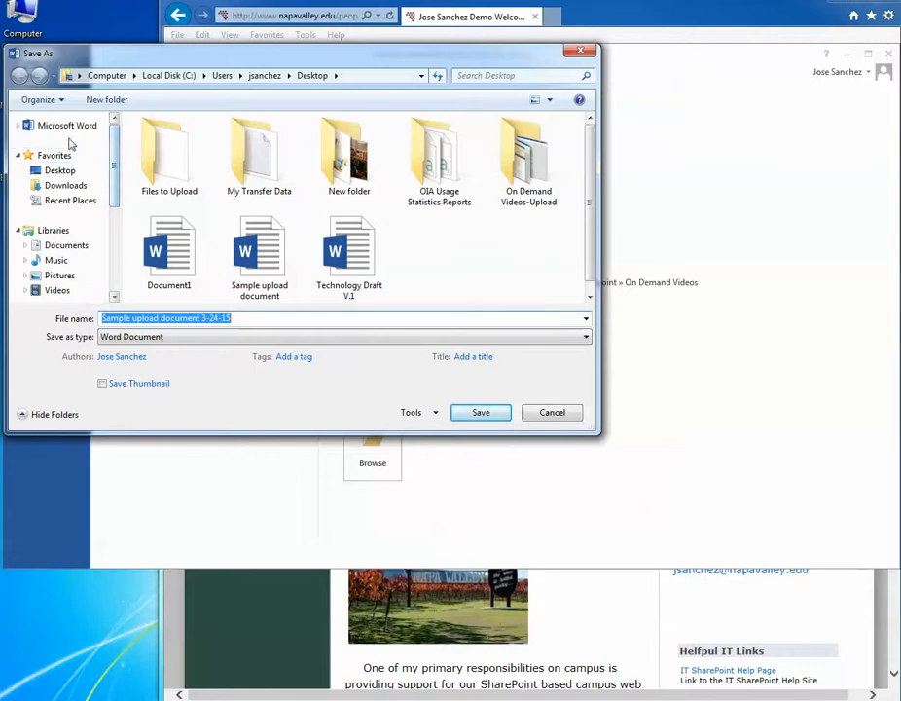
click(58, 172)
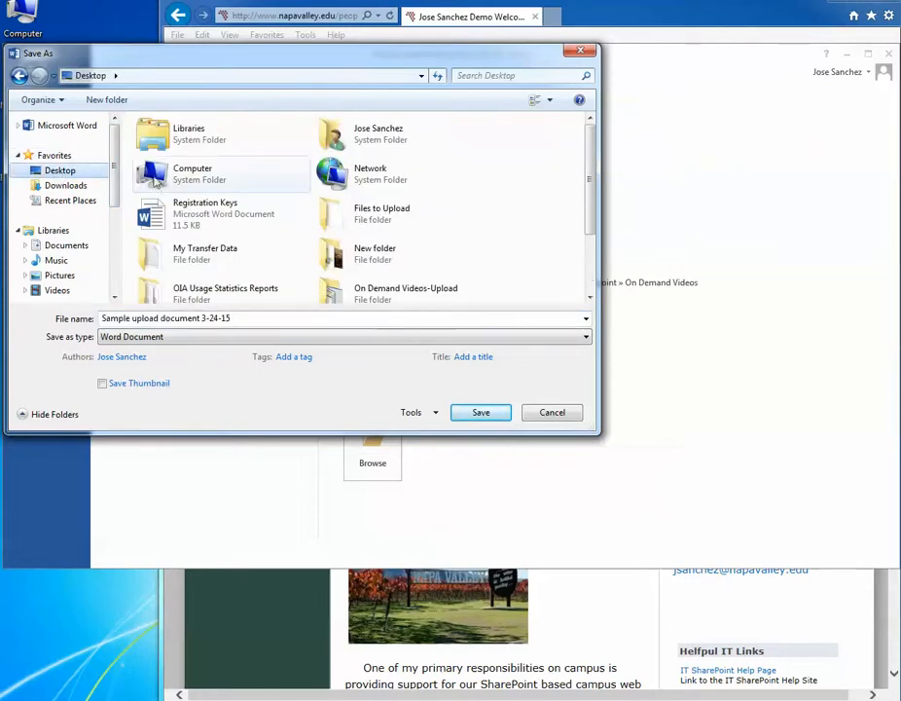
click(356, 215)
double_click(356, 215)
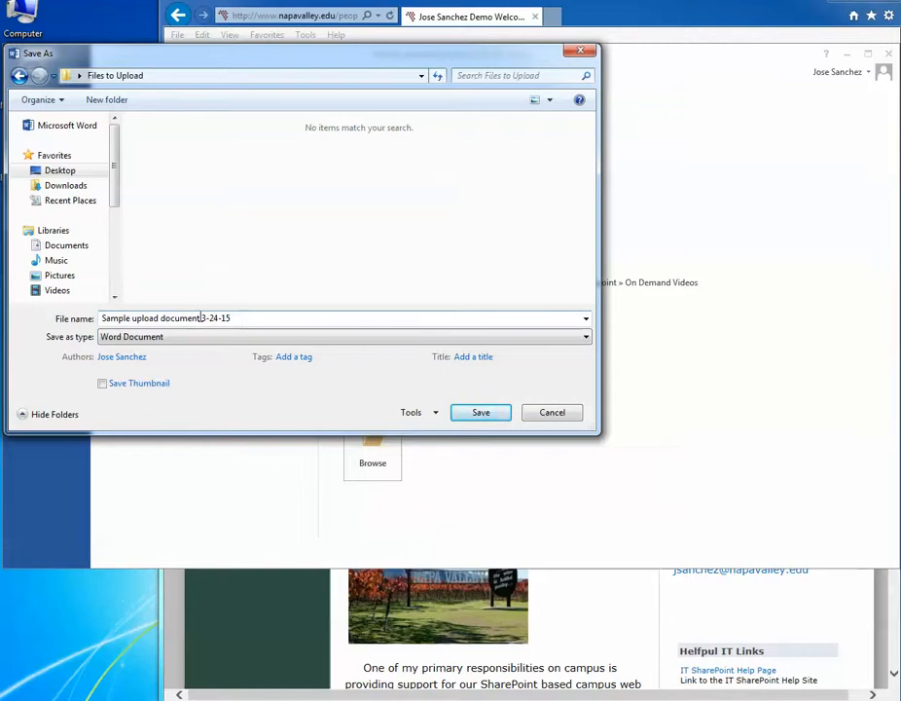
- Name the copy sampledoc032415, without spaces, hyphens or a file extension
key(ctrl+a)
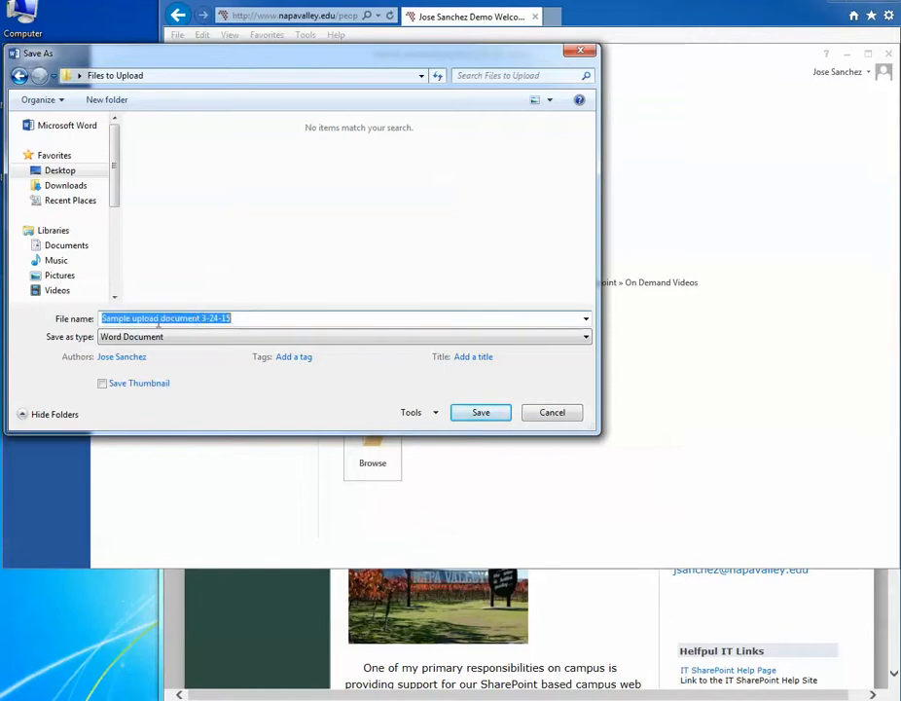
drag(200, 319, 99, 314)
text(sampledo)
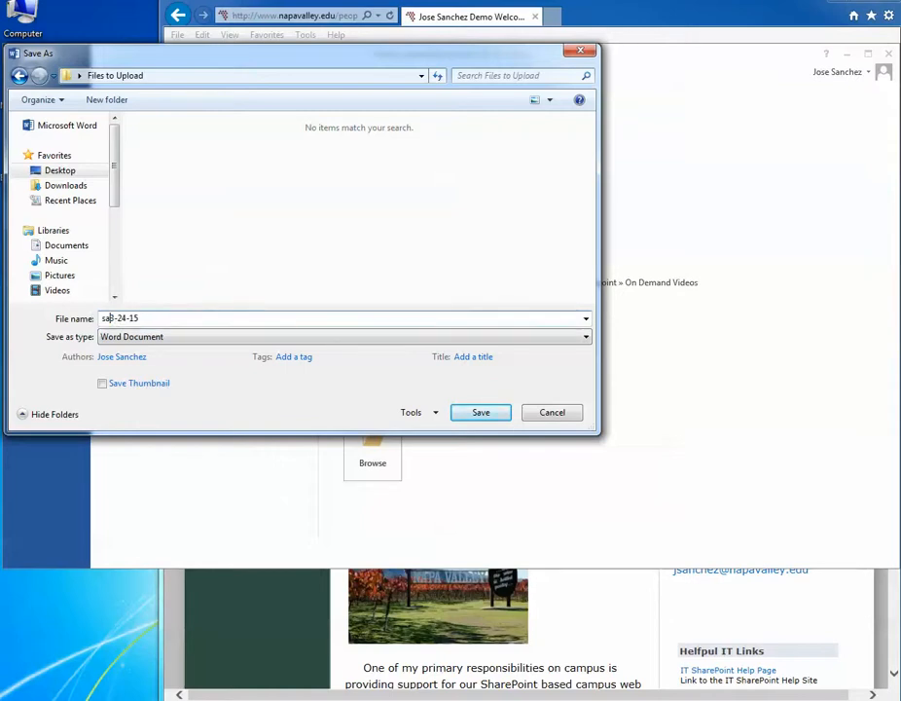
text(c)
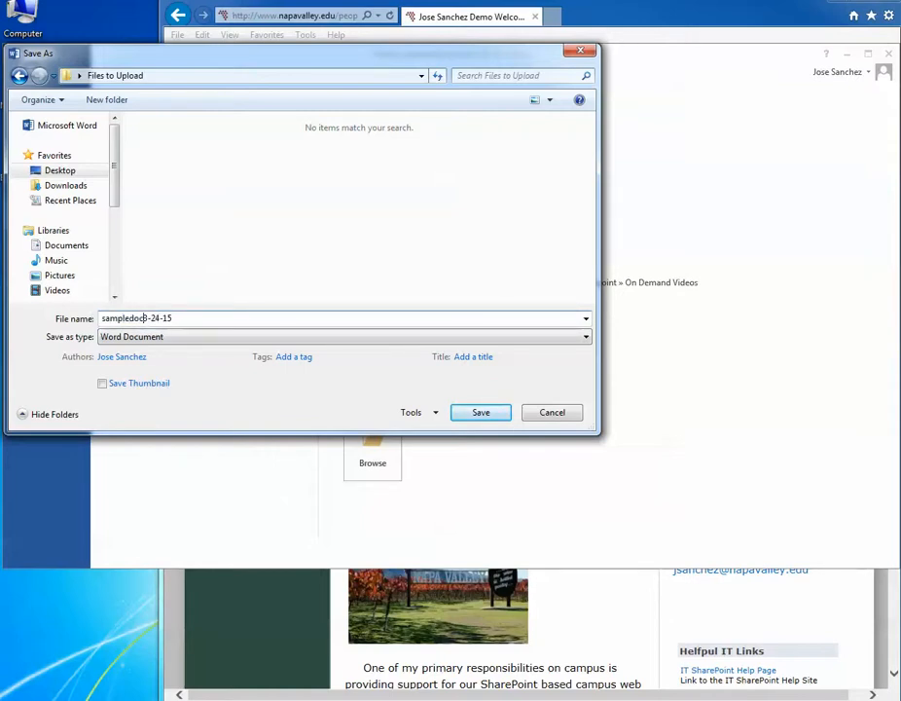
text(0)
key(BackSpace)
click(164, 318)
key(BackSpace)
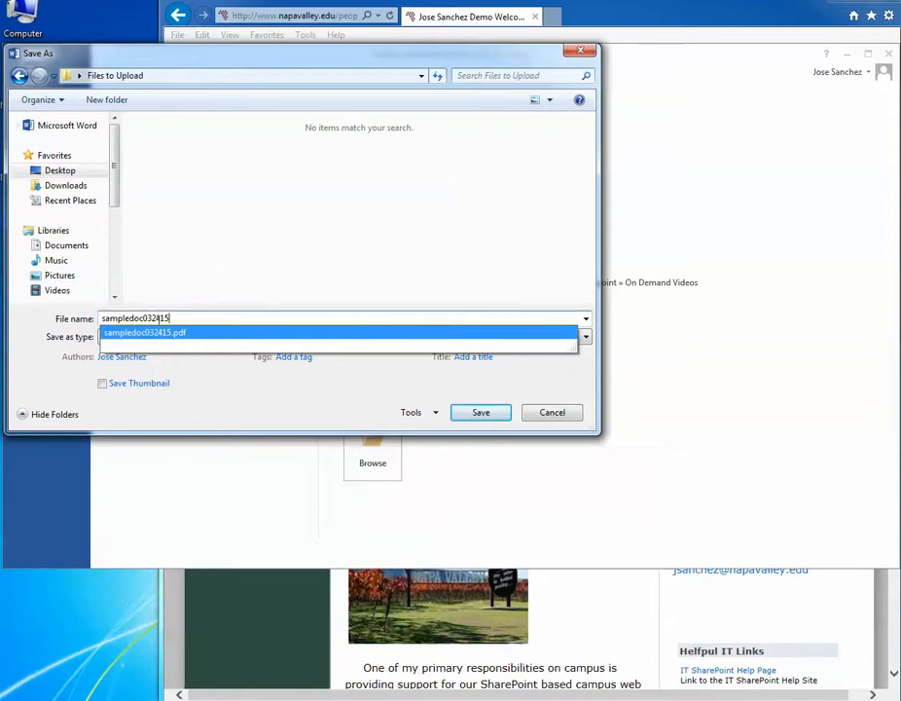
click(183, 331)
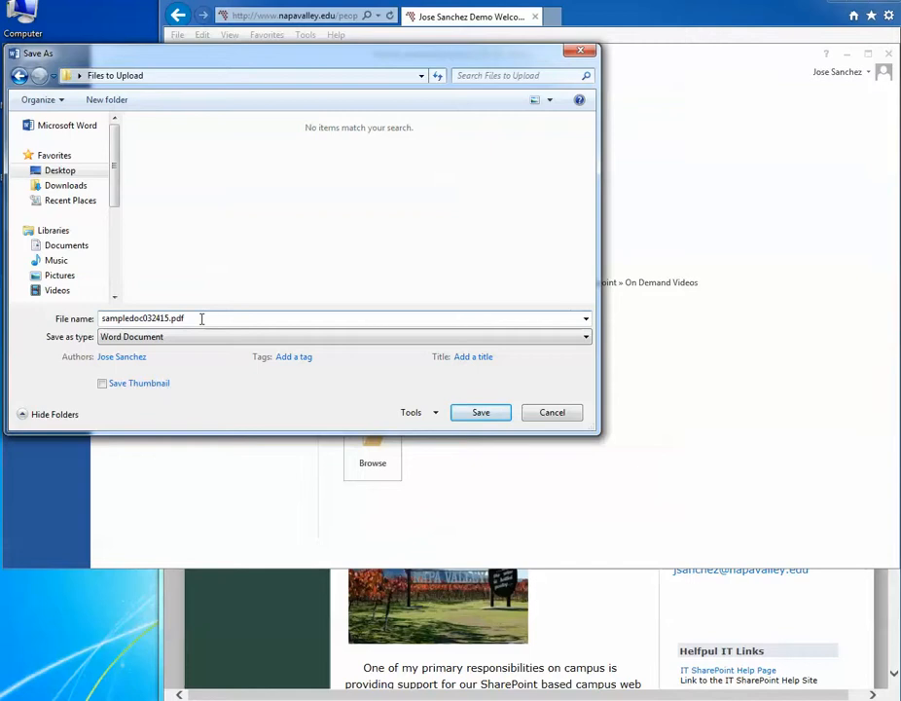
key(BackSpace)
key(BackSpace)
key(BackSpace)
key(BackSpace)
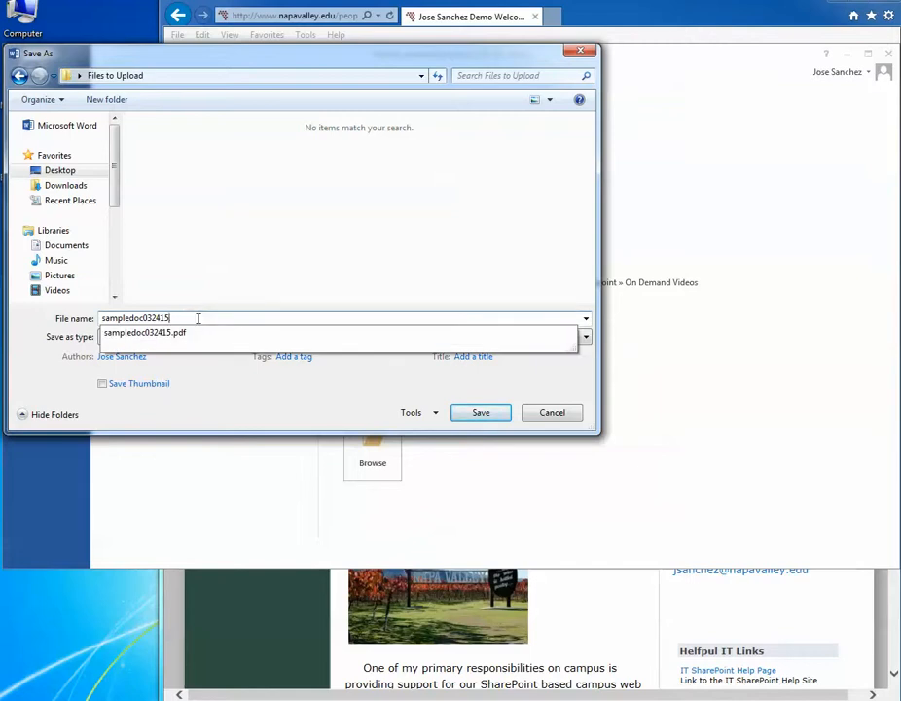
click(206, 384)
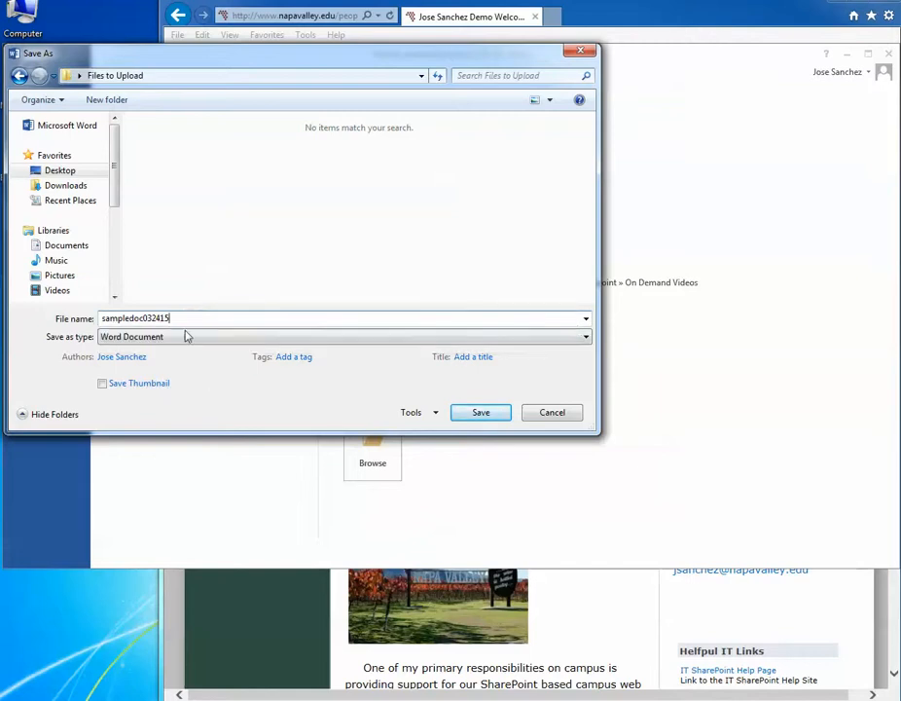
- Set the file type to PDF and save the copy, replacing the existing file of the same name
click(114, 341)
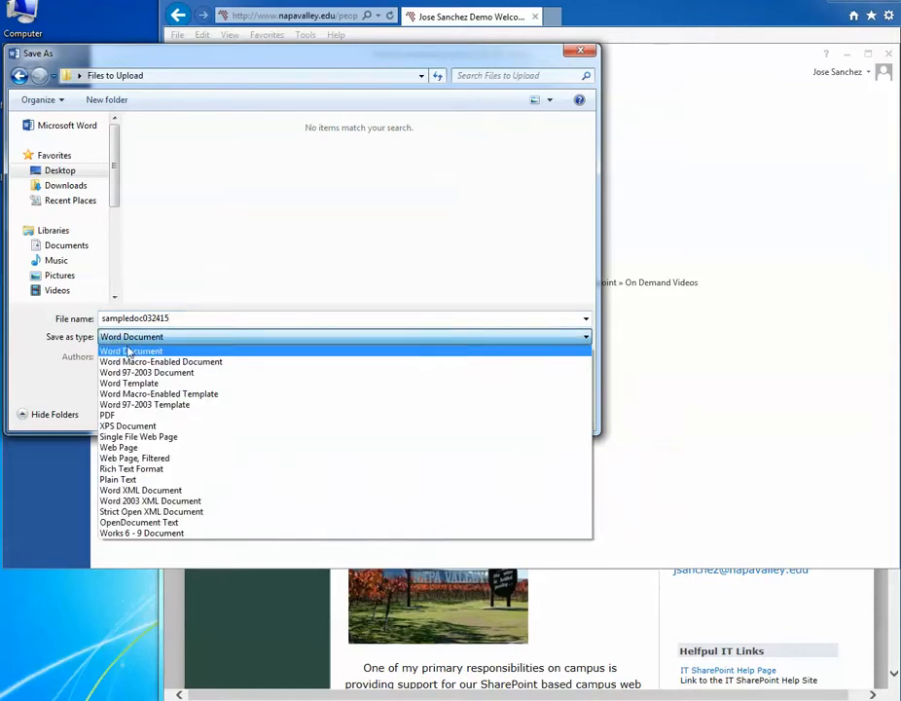
click(109, 417)
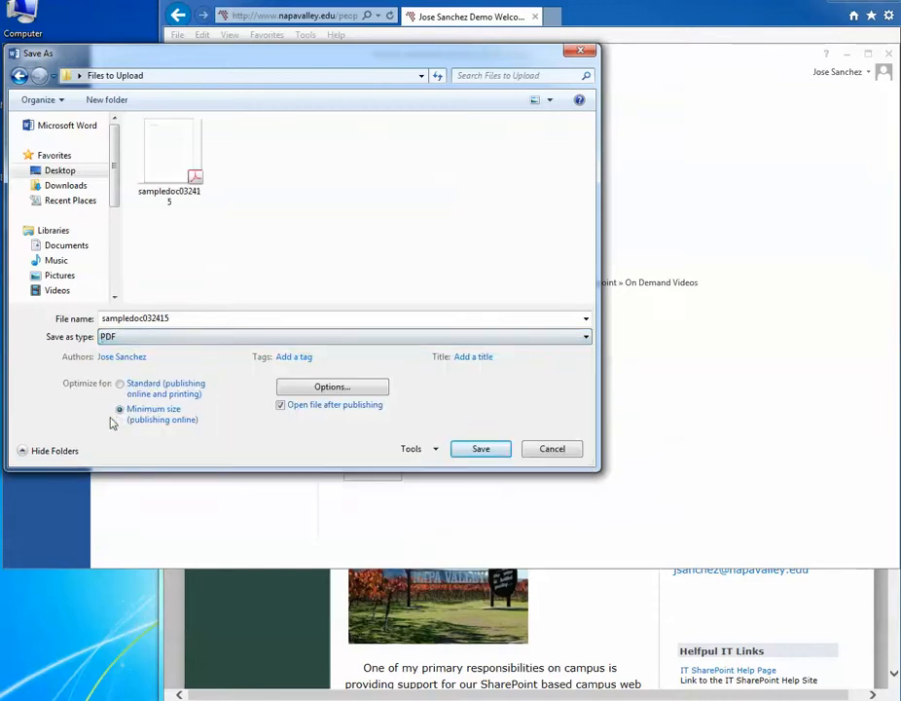
click(124, 321)
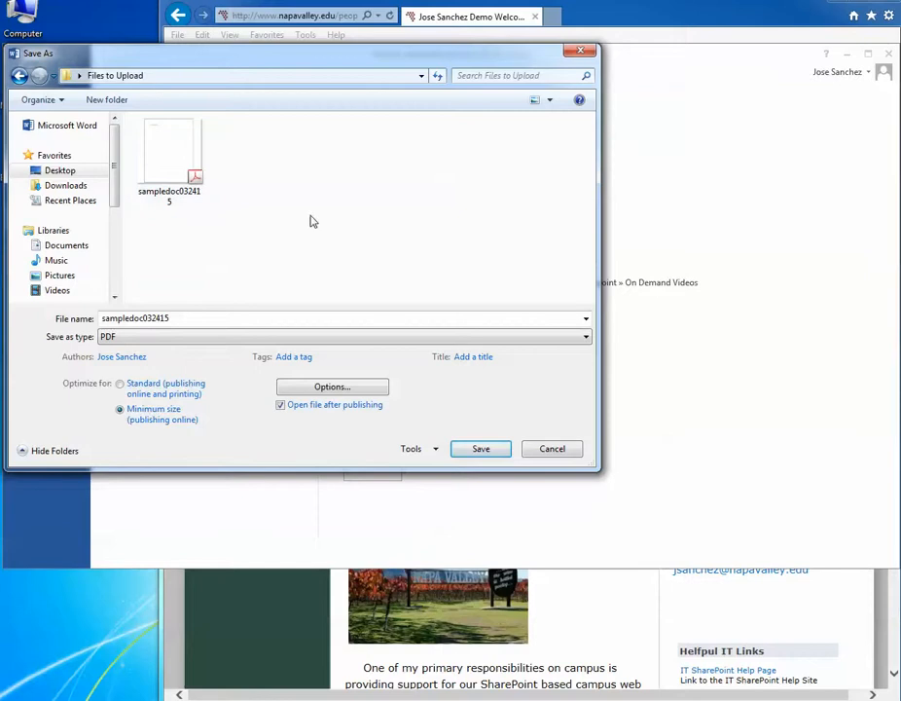
click(484, 449)
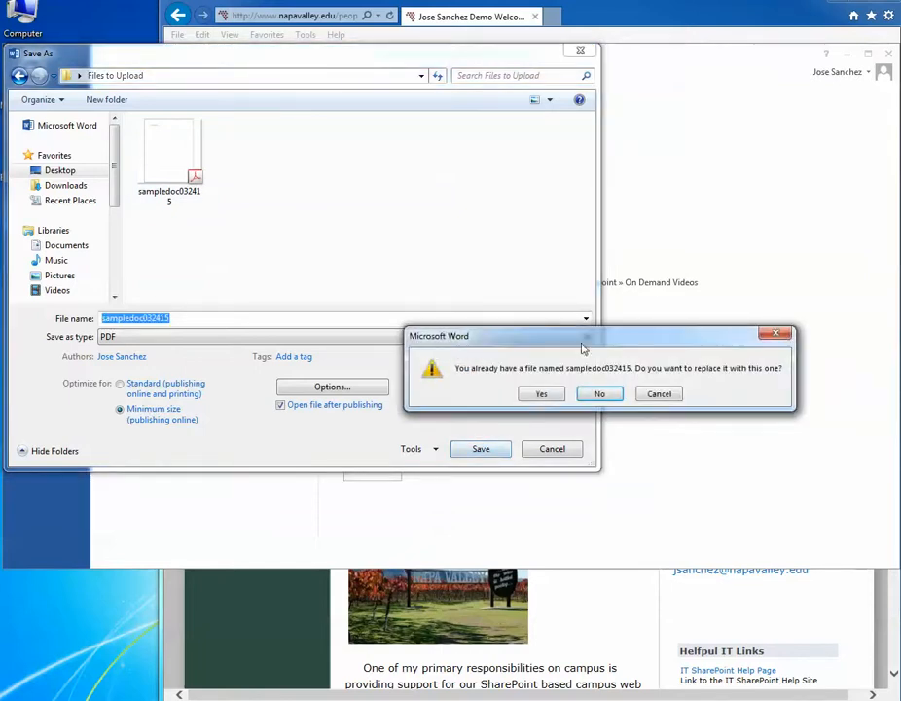
click(541, 394)
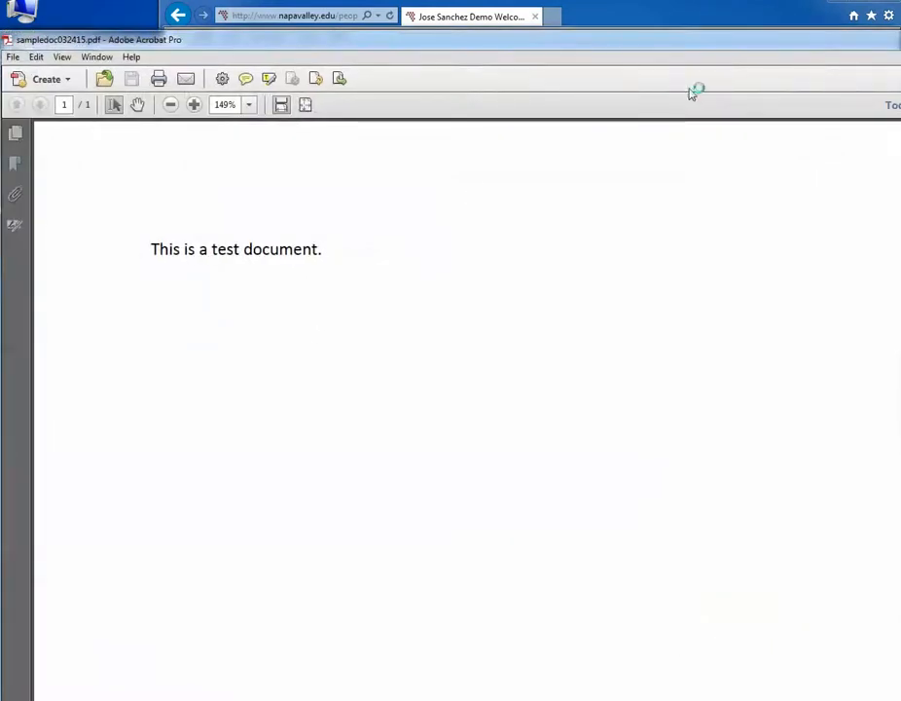
- Close the published PDF and the Word document, and open the Files to Upload folder from the desktop
drag(730, 46, 497, 48)
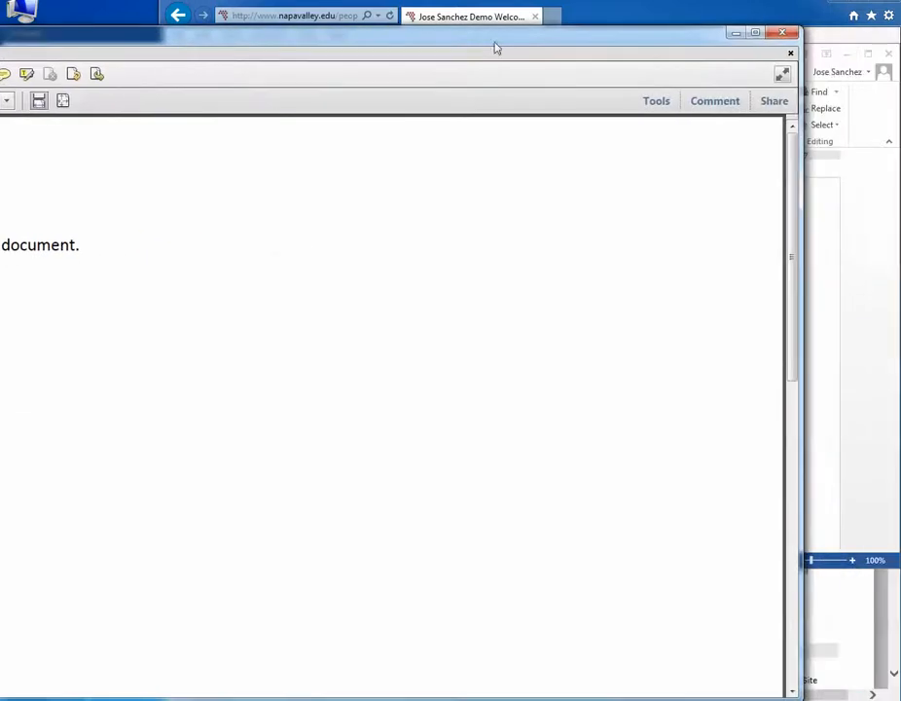
click(782, 33)
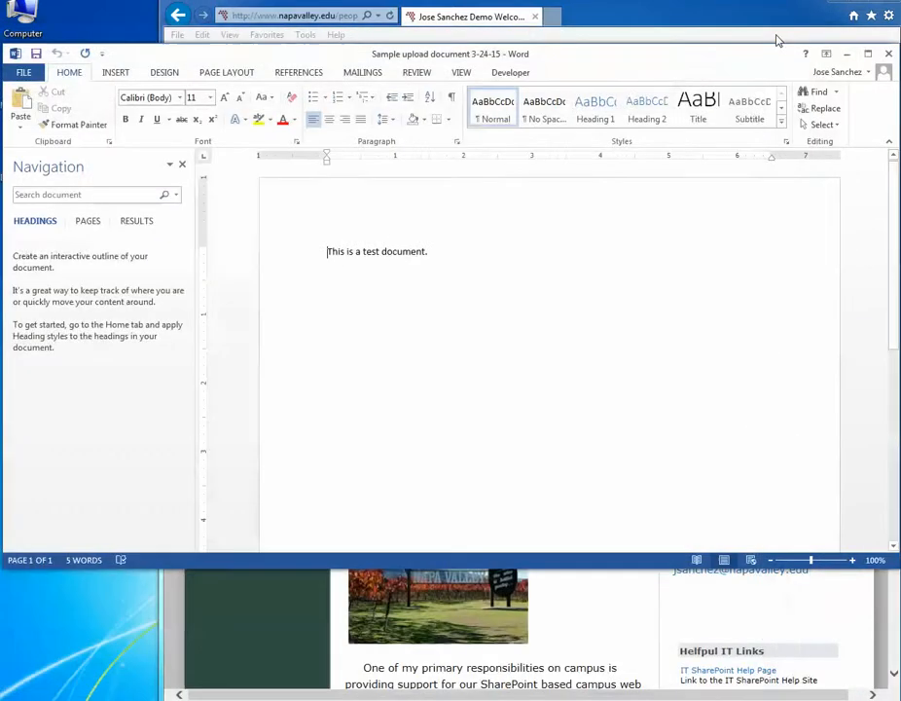
click(888, 53)
double_click(78, 382)
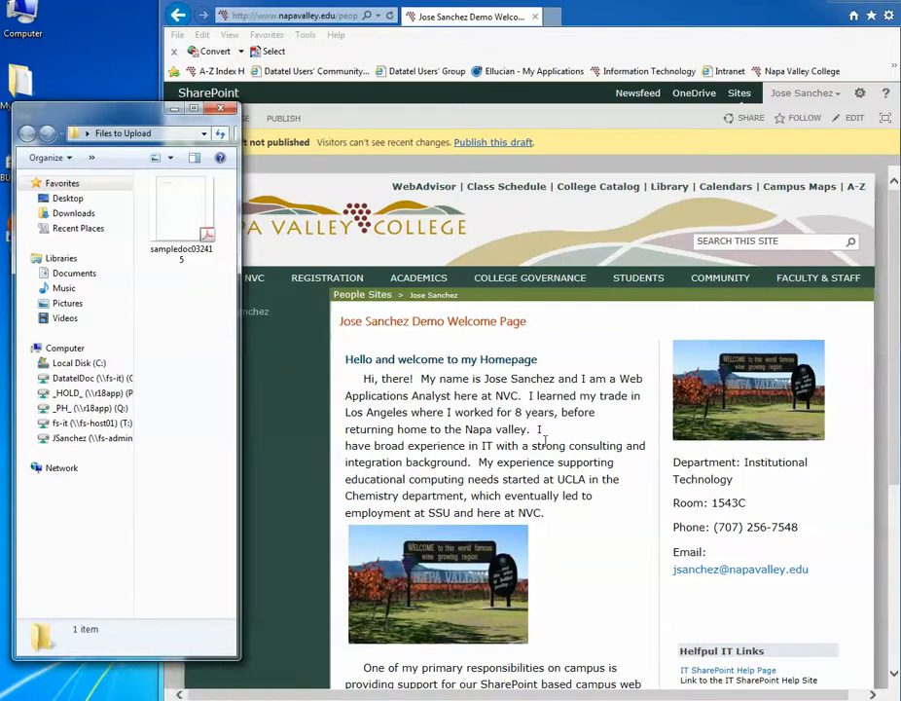
- Return to the SharePoint site in the browser and open the Documents library from the site contents
click(537, 428)
scroll(528, 430, down, 1)
scroll(528, 429, up, 1)
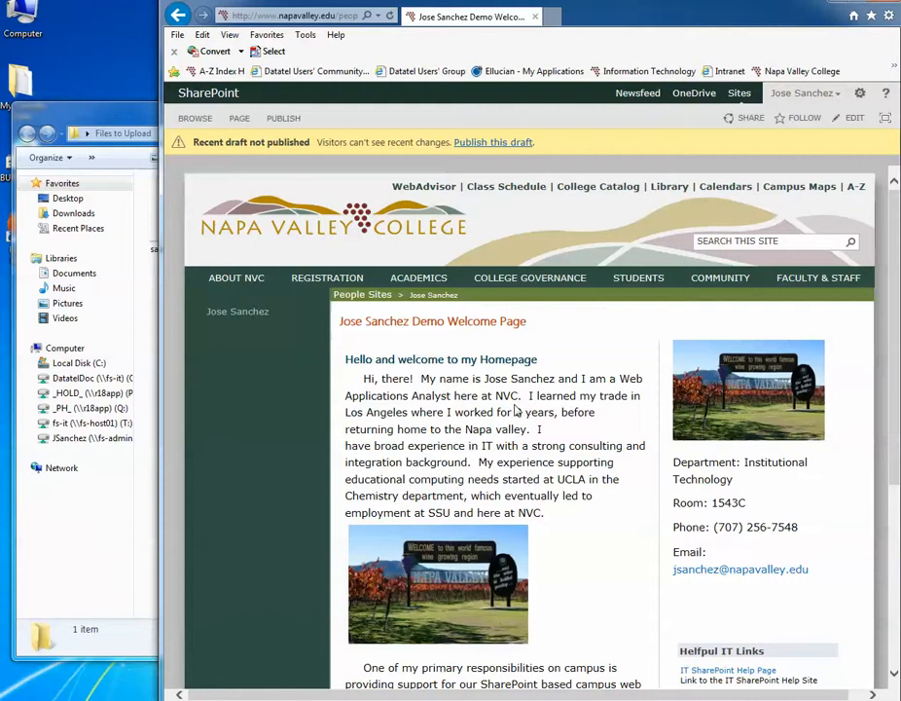
text(8)
click(860, 97)
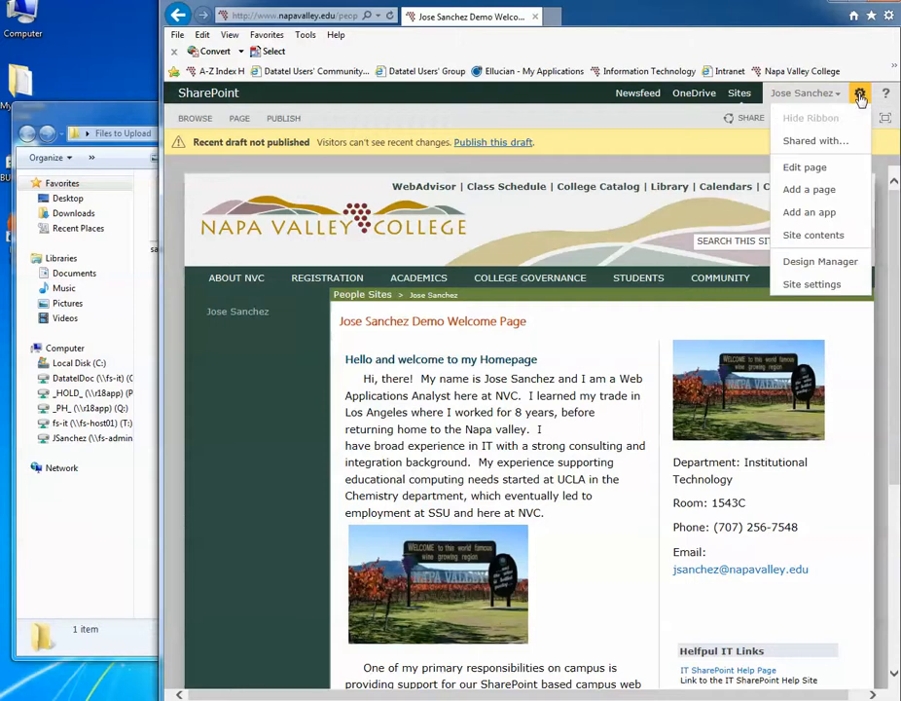
click(825, 244)
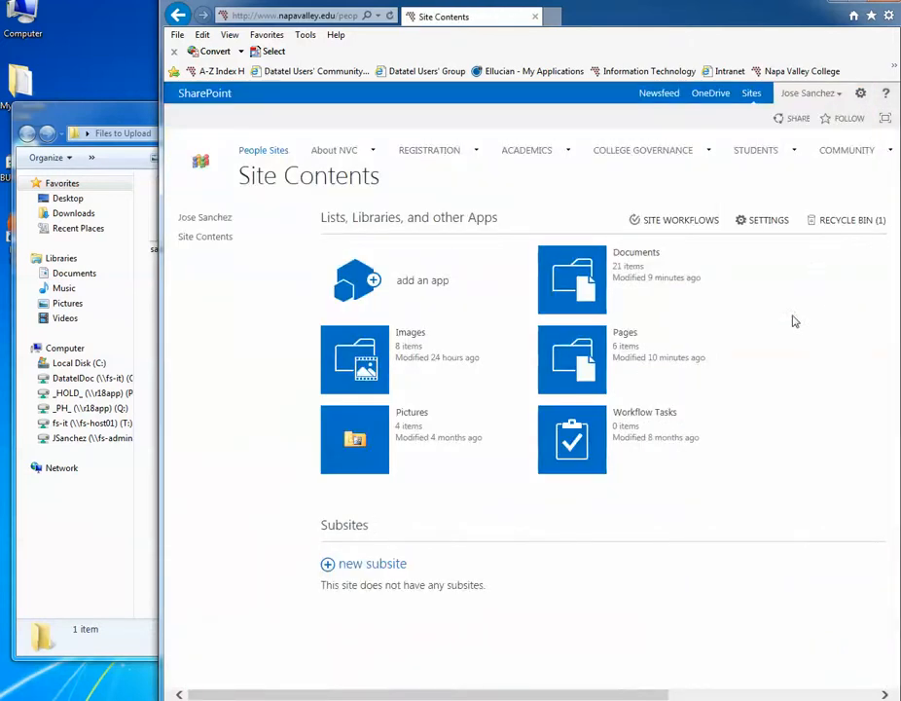
click(573, 282)
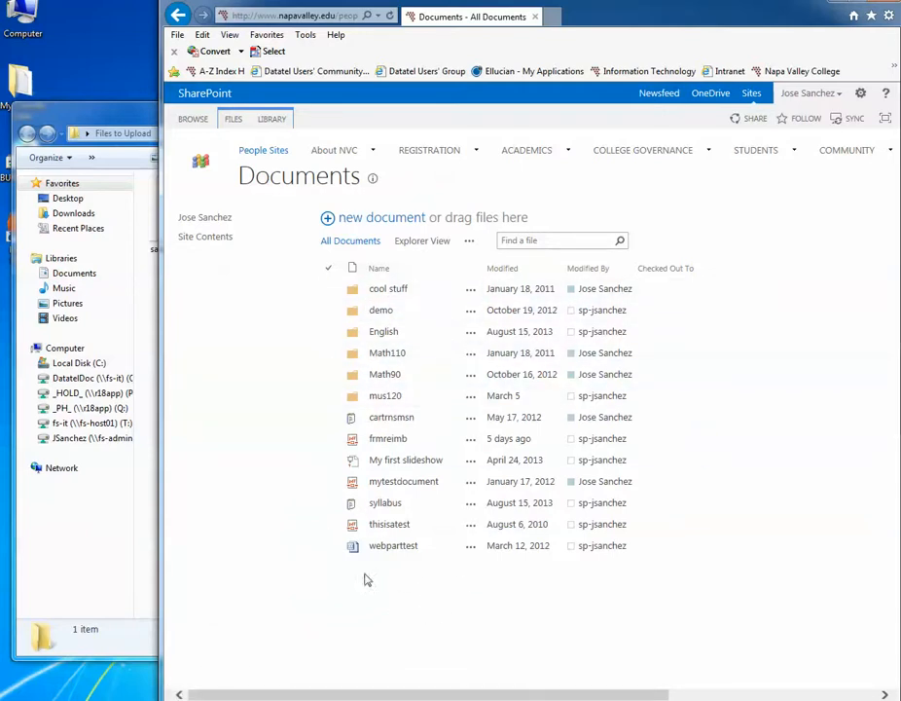
- Upload the sampledoc032415 PDF from the Files to Upload folder into the Documents library
click(137, 117)
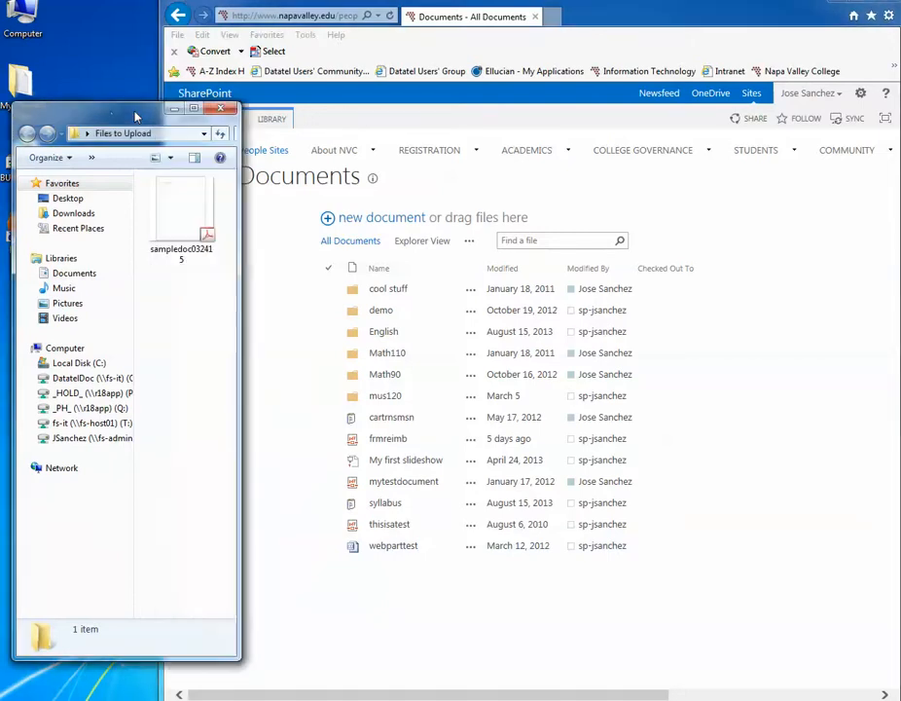
click(180, 222)
drag(181, 220, 540, 325)
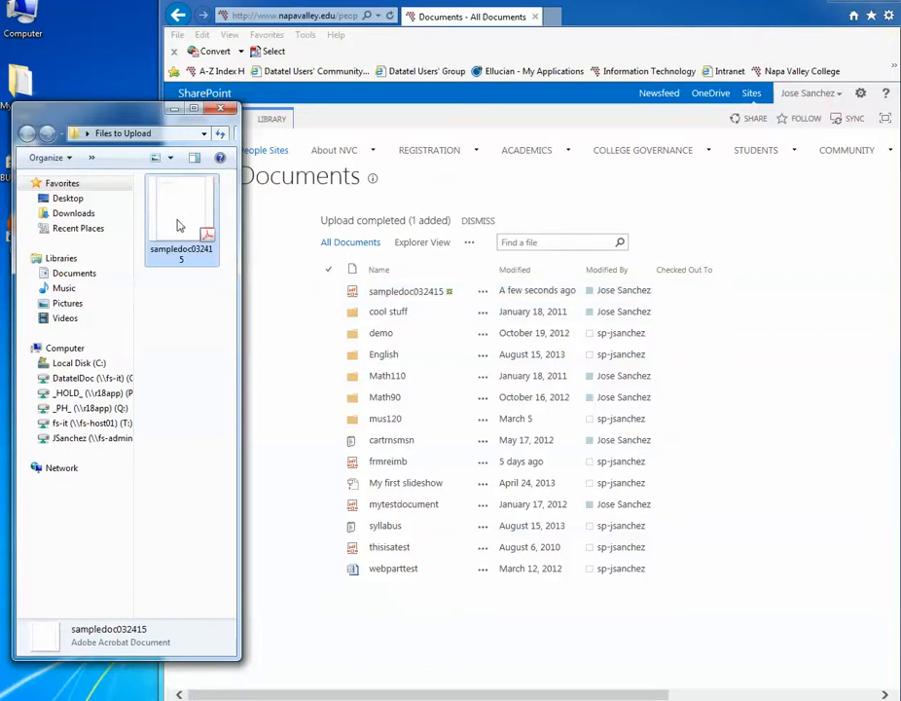
- Upload sampledoc032415 to the Documents library again, replacing the existing copy, and return to the Files to Upload folder window
drag(178, 226, 551, 317)
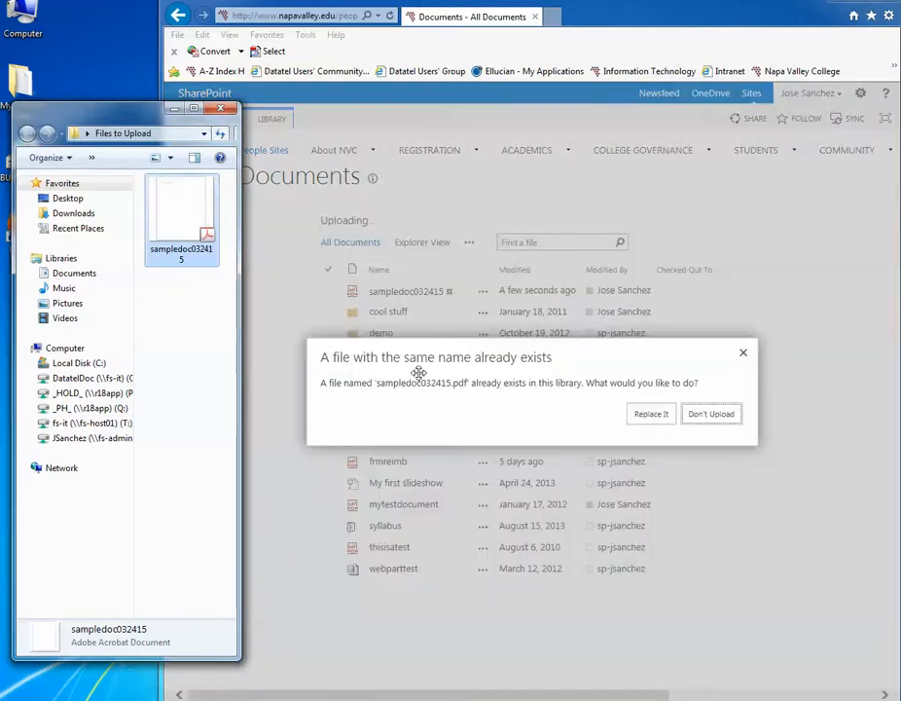
click(651, 414)
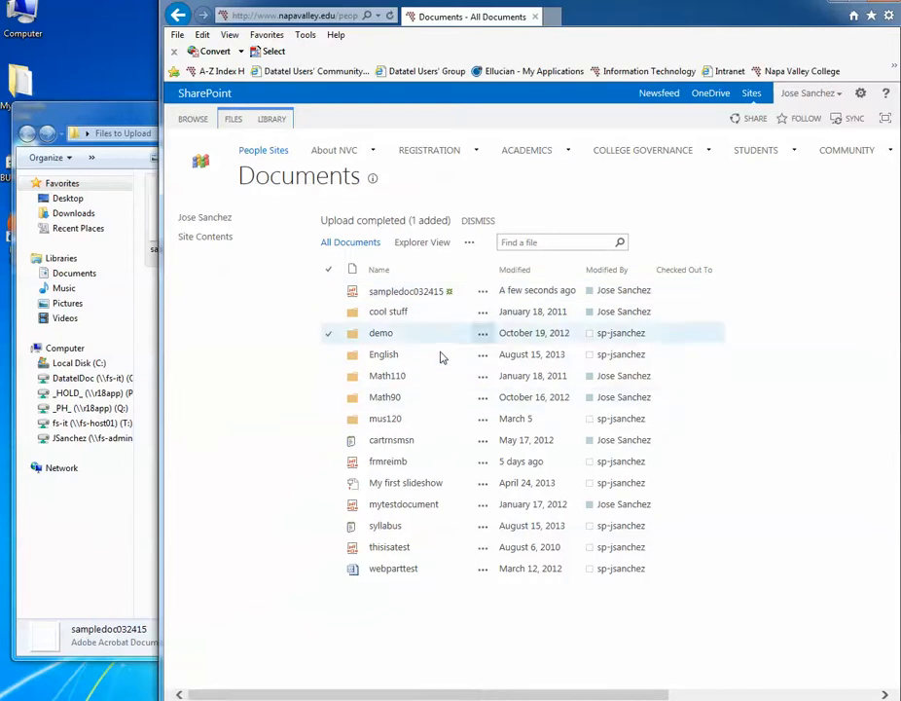
click(146, 328)
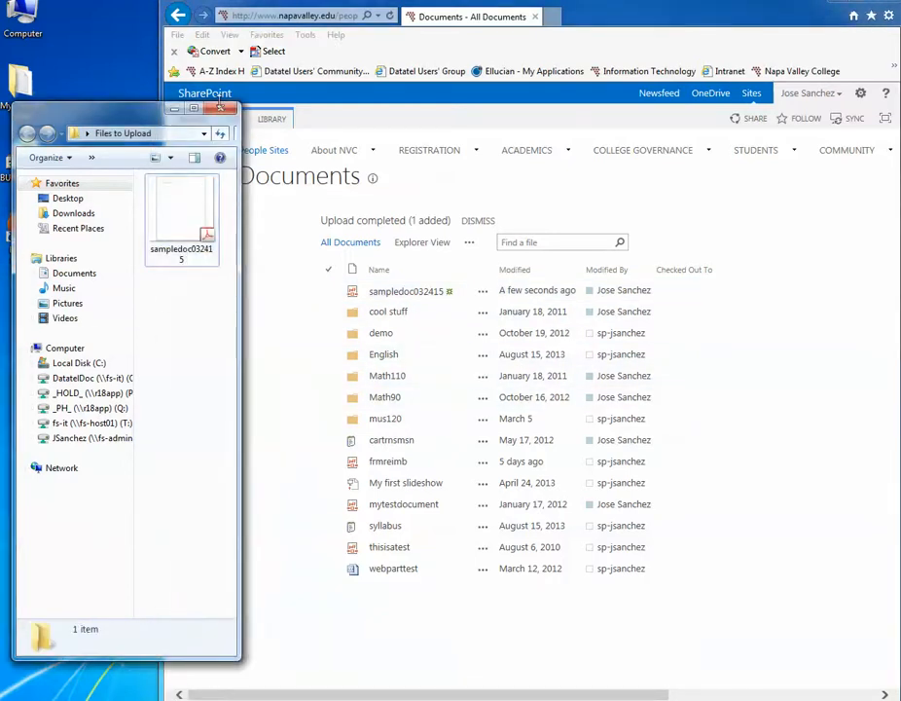
- Close the Files to Upload folder, widen the browser window across the desktop, and return to the site's welcome page
click(223, 114)
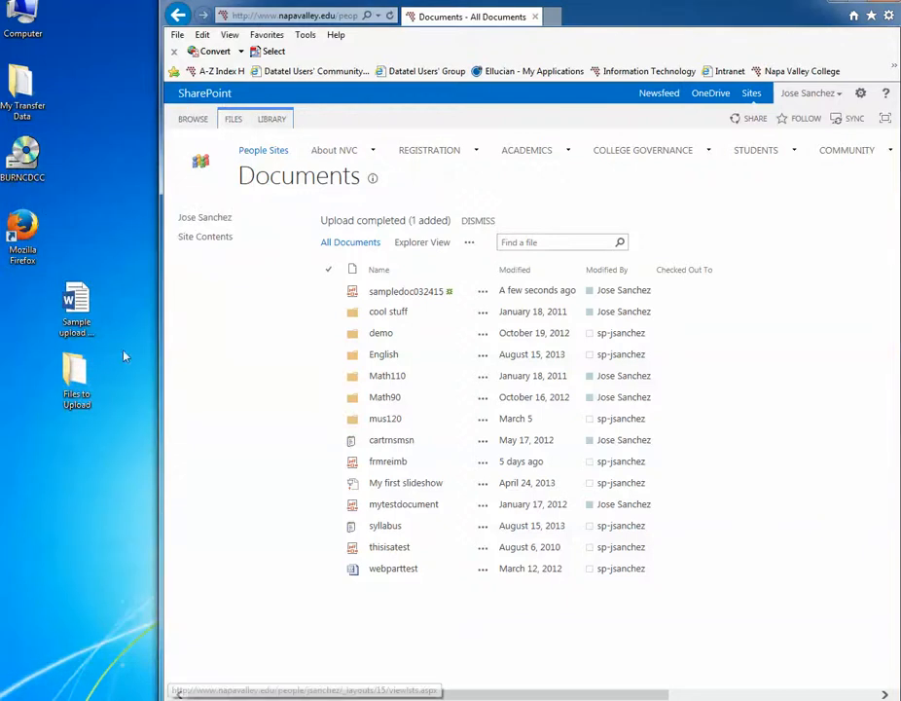
drag(164, 378, 5, 359)
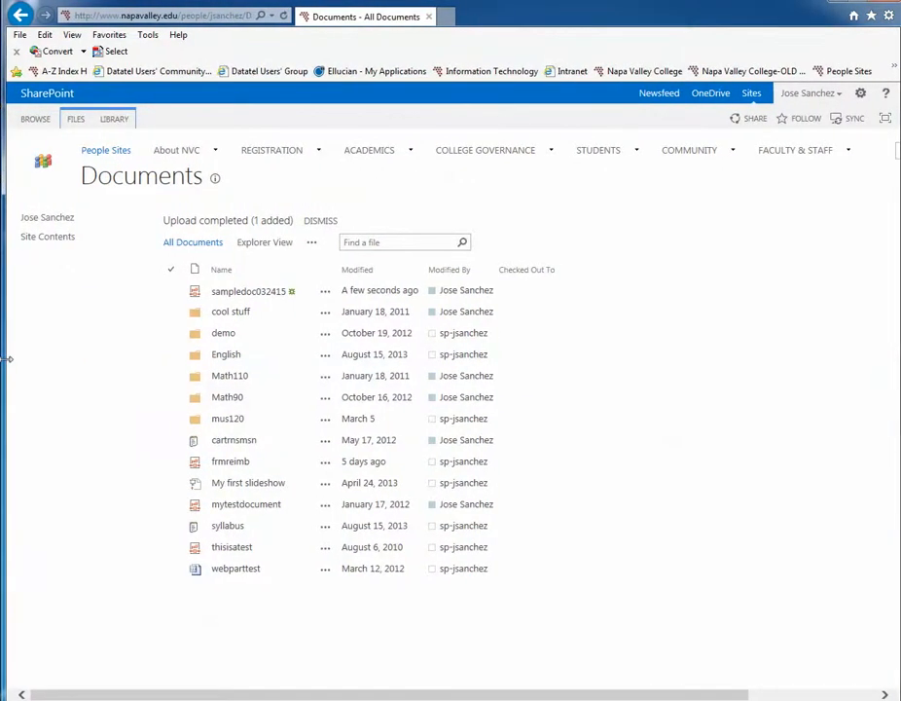
click(42, 166)
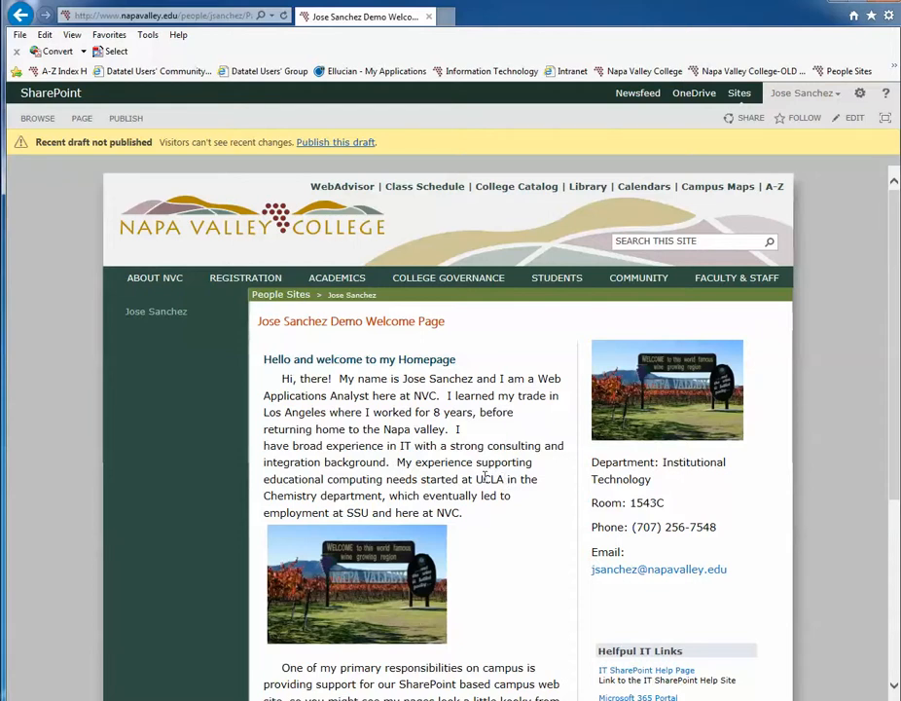
- Put the site's welcome page into edit mode
scroll(485, 476, down, 1)
scroll(479, 484, down, 1)
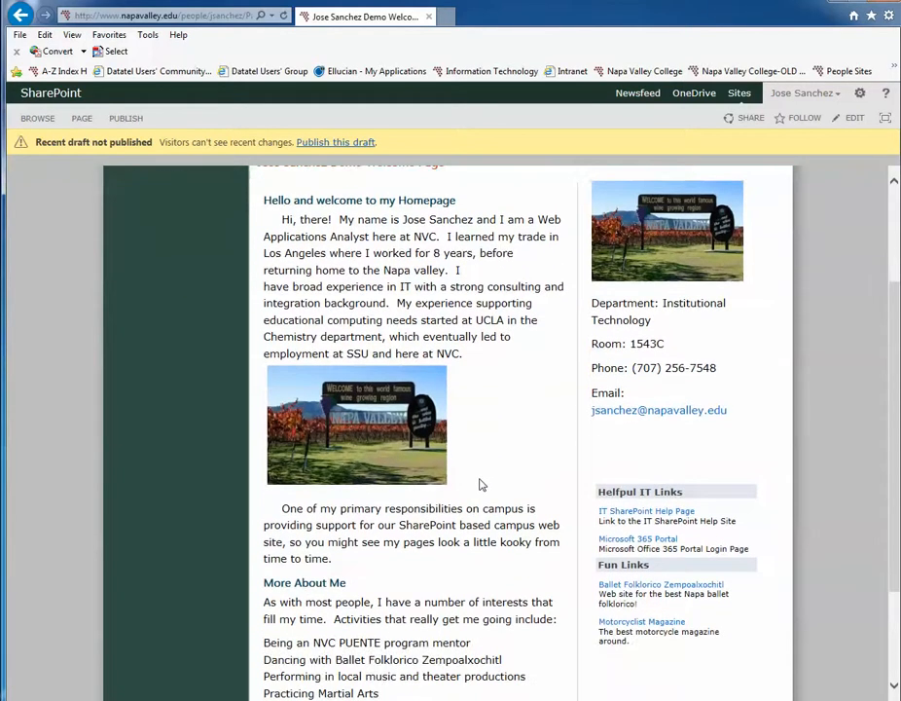
click(861, 95)
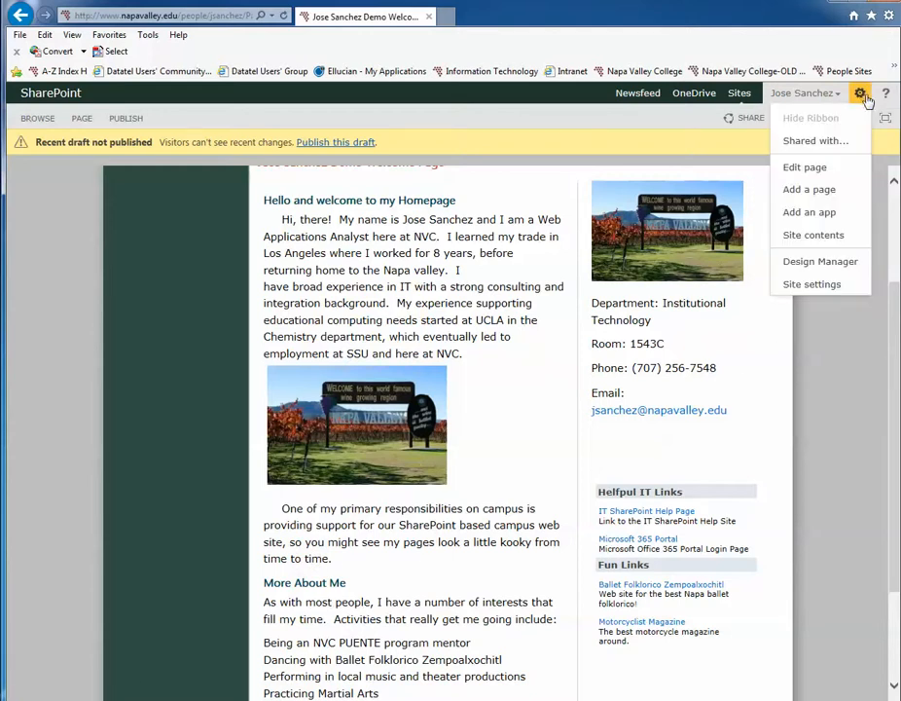
click(804, 169)
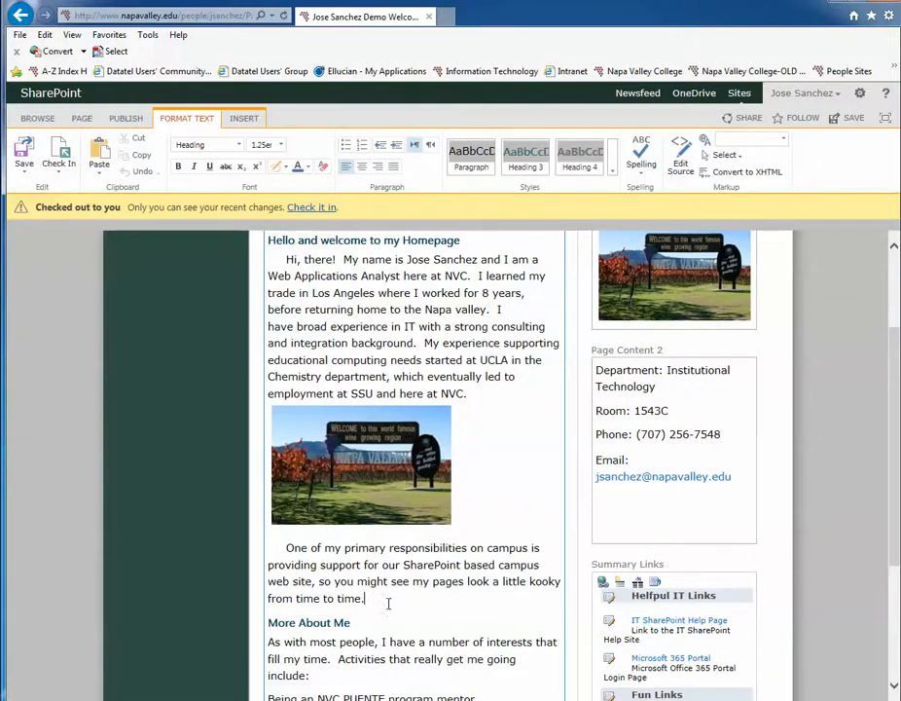
- Add the line "This is a great document for you to look at." below the paragraph ending "from time to time."
key(Return)
key(Return)
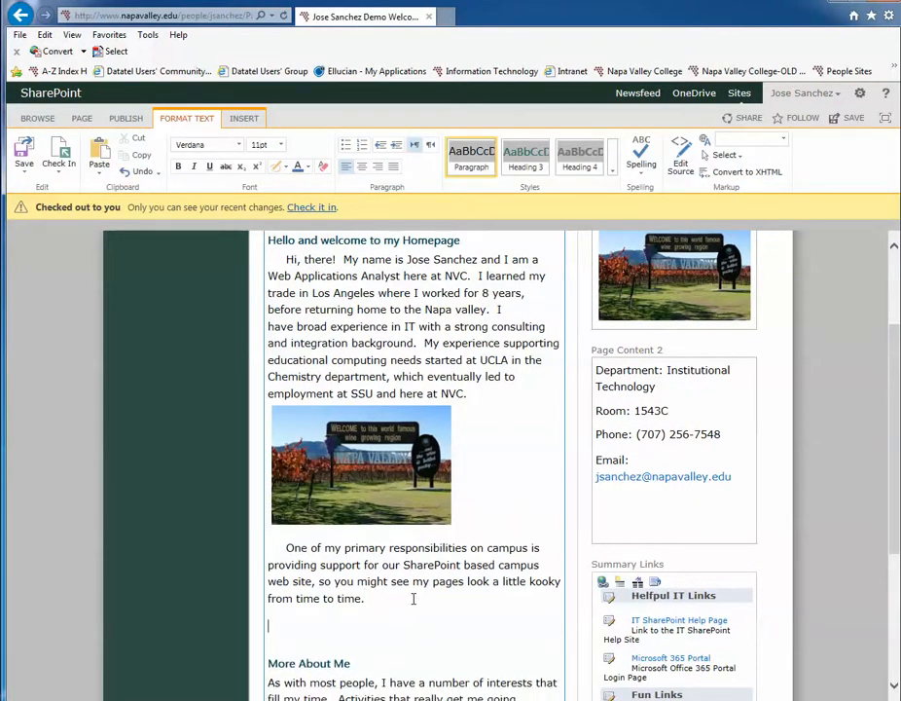
key(Return)
text(This)
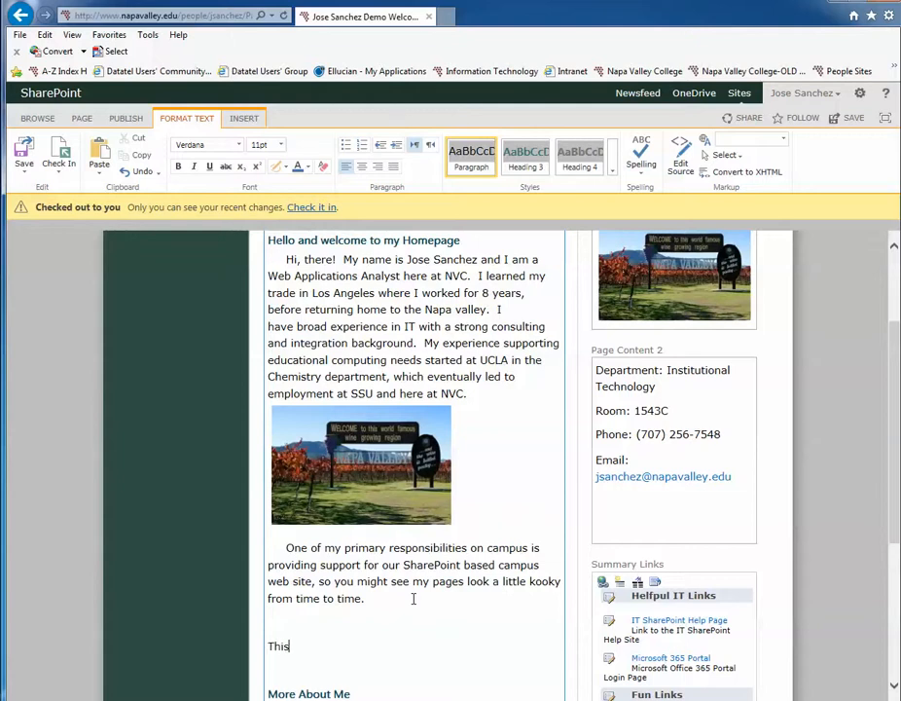
text( is a great document for you to )
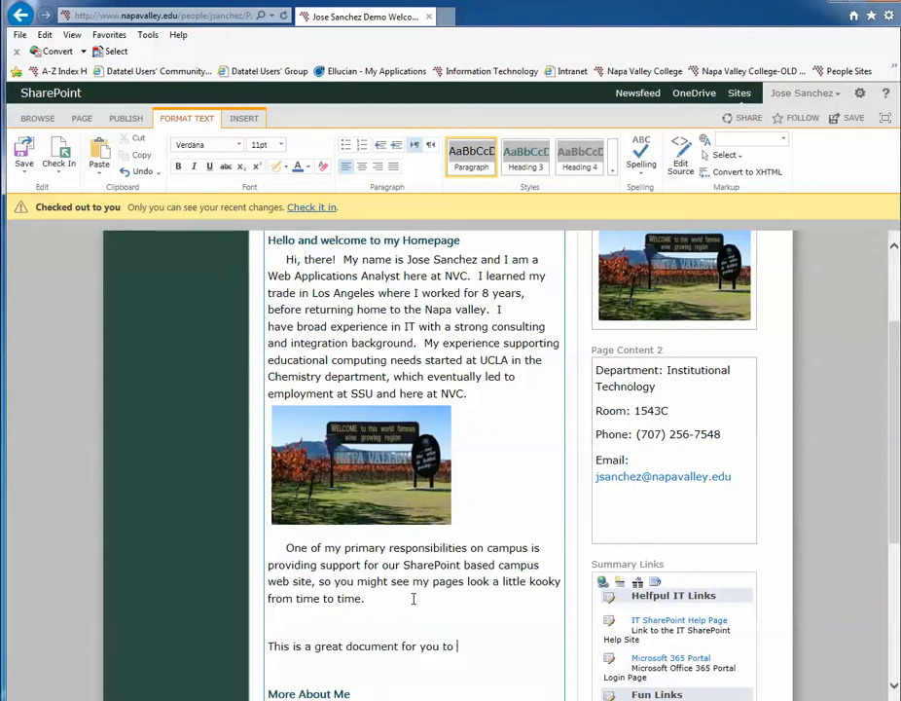
text(look at.)
- Select the word "document" in the new sentence and start inserting a link from SharePoint
scroll(429, 545, down, 1)
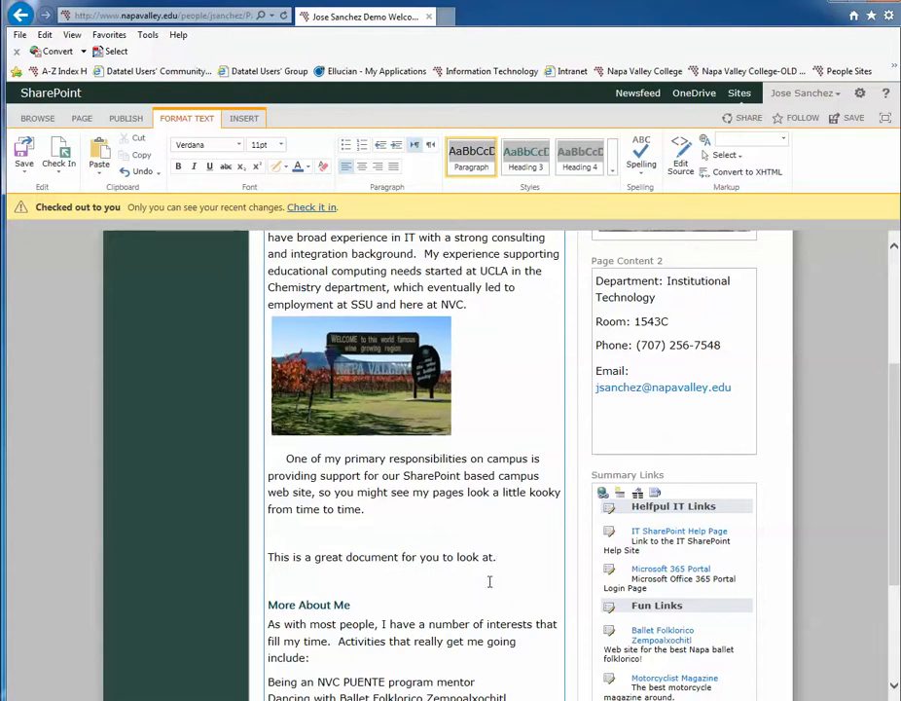
drag(504, 557, 279, 562)
click(322, 557)
drag(346, 557, 400, 556)
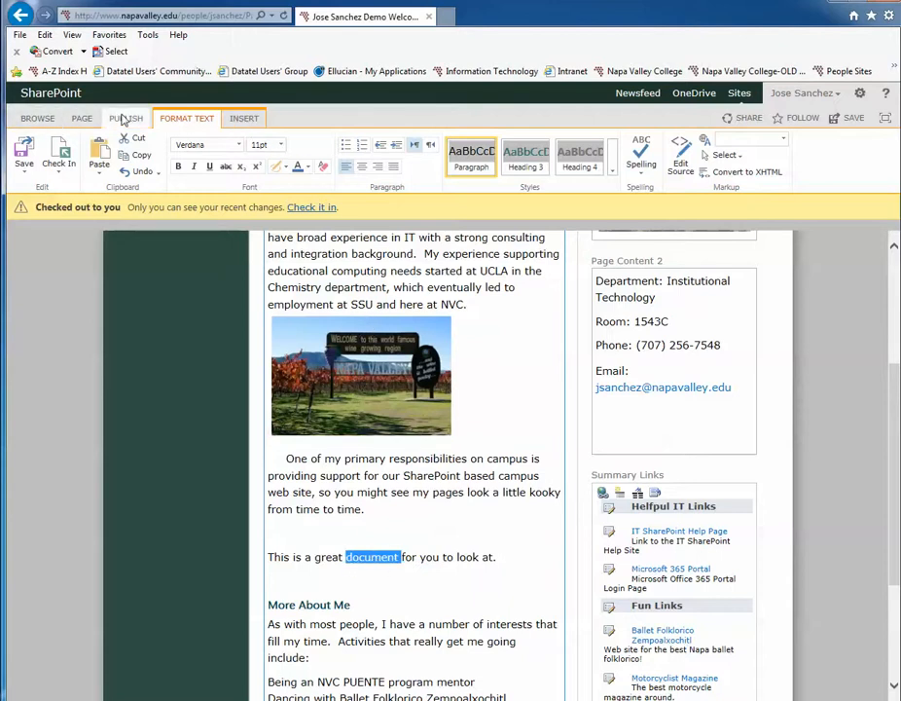
click(244, 119)
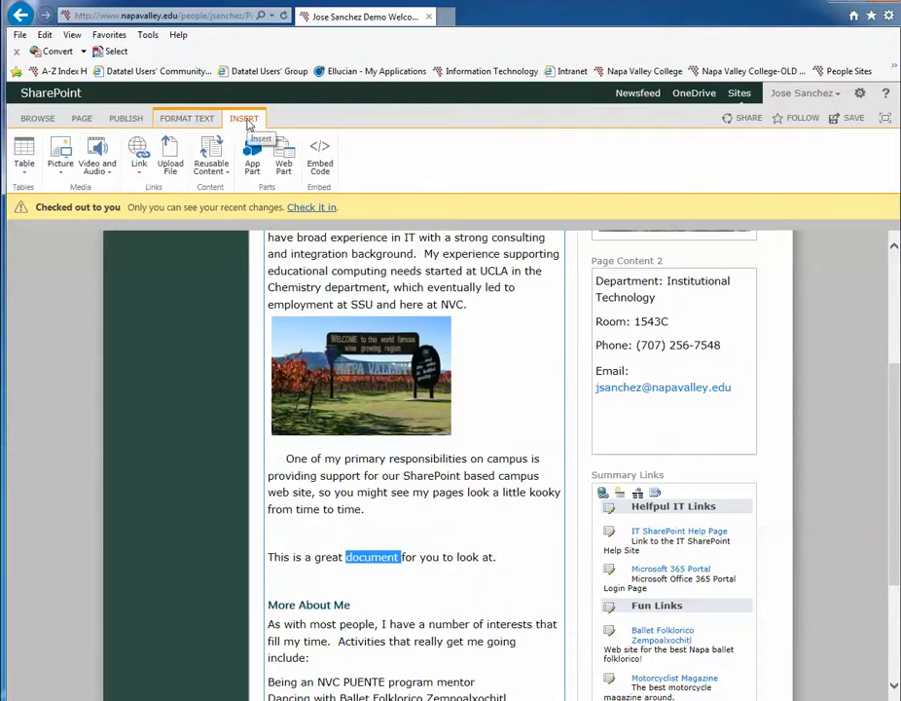
click(139, 163)
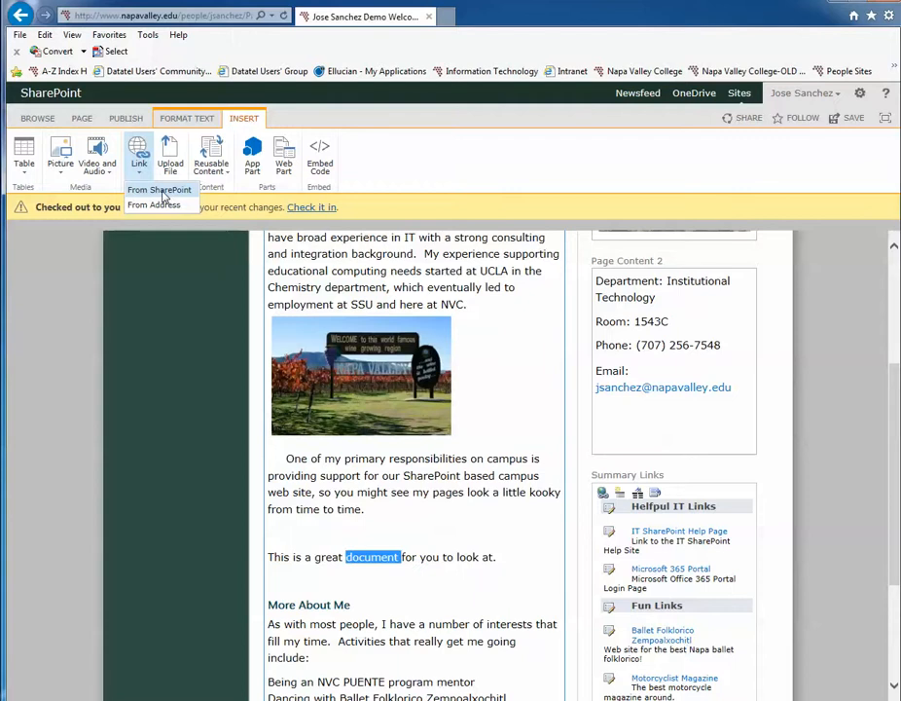
click(162, 191)
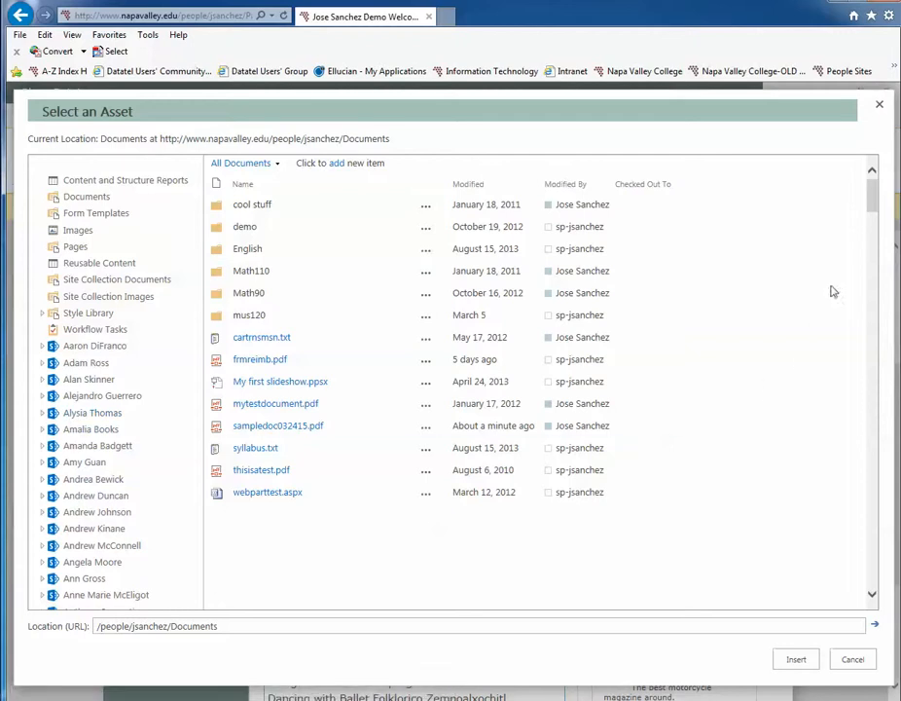
- Choose sampledoc032415.pdf in the personal site's Documents library as the link target and insert the link
drag(873, 202, 843, 361)
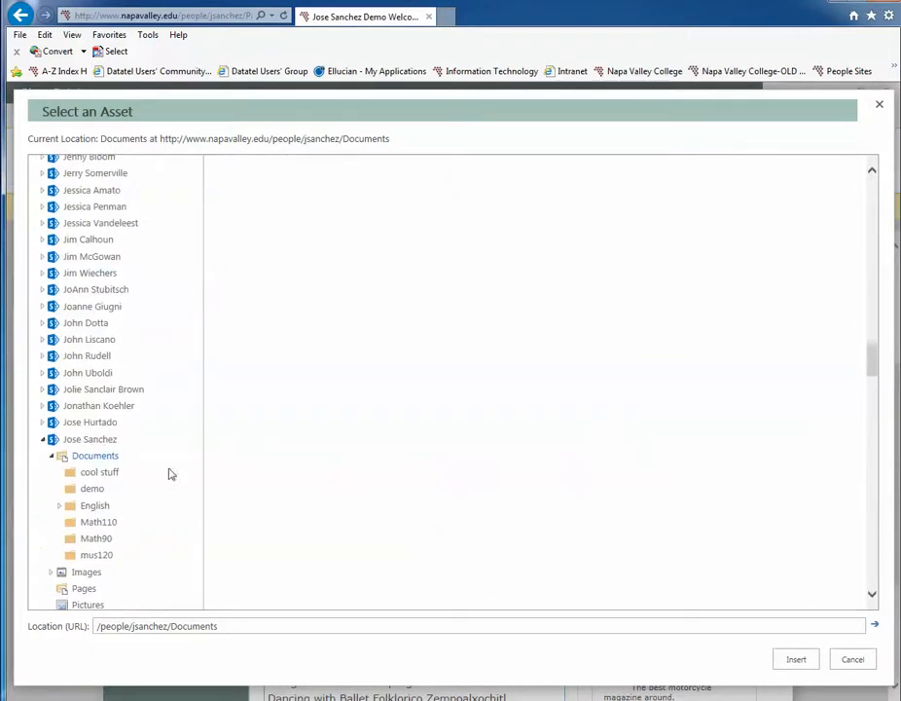
click(43, 440)
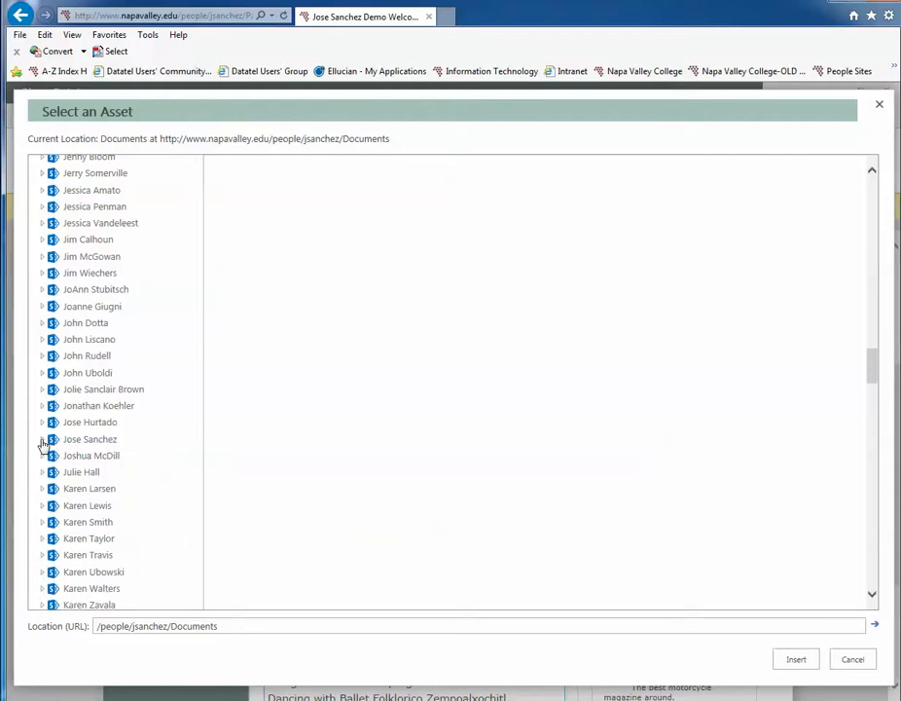
click(43, 440)
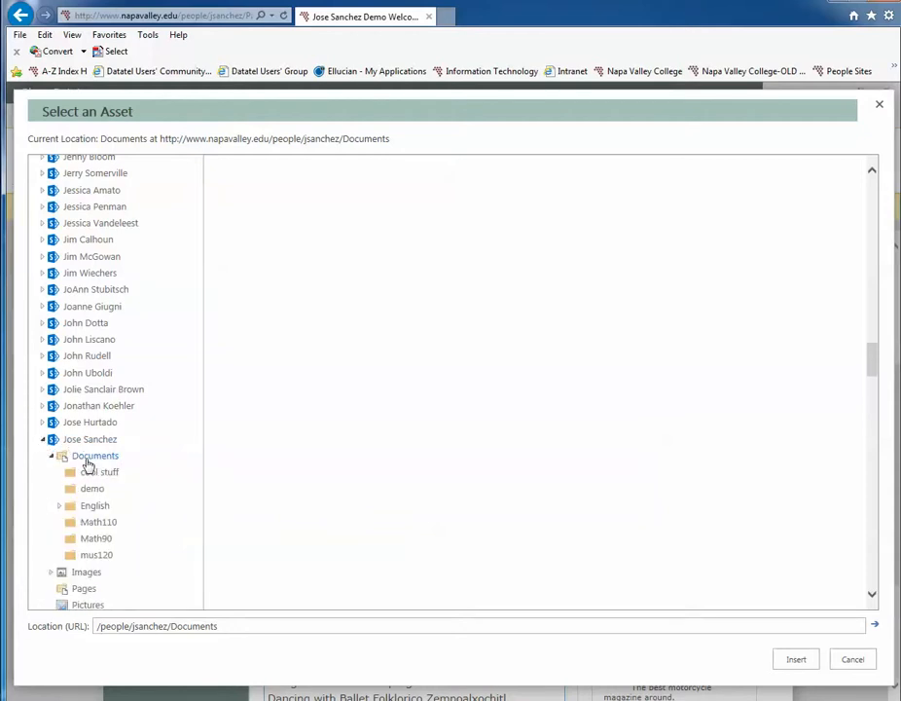
click(92, 459)
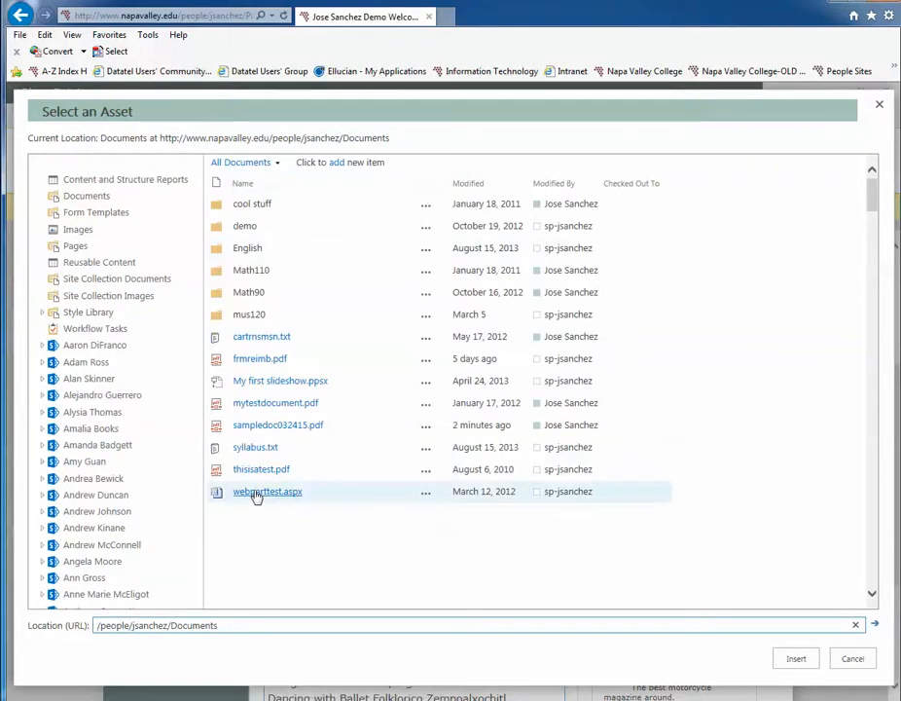
click(265, 428)
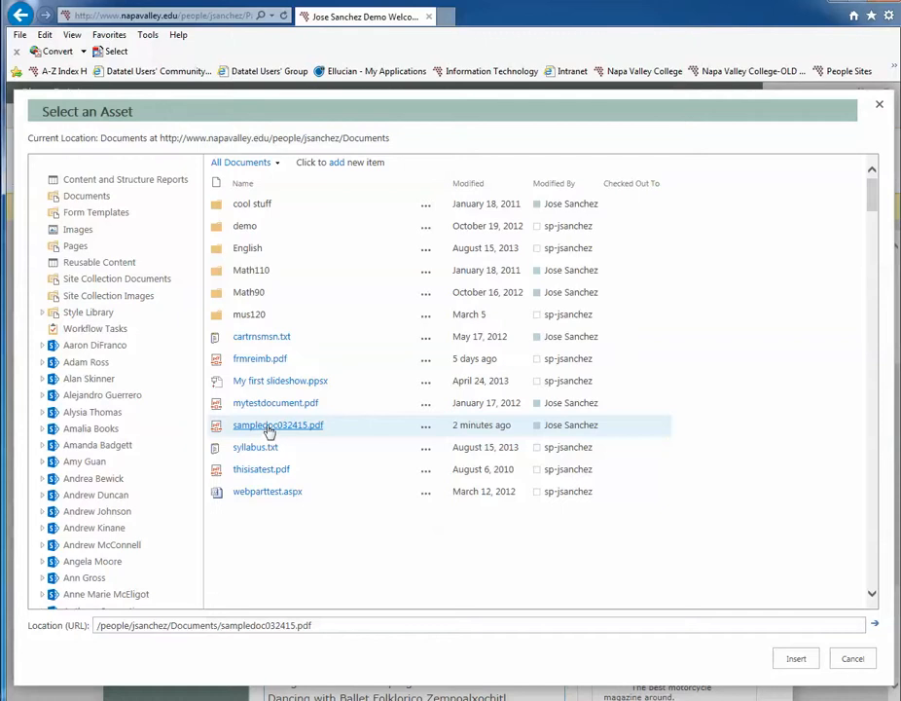
drag(308, 625, 222, 625)
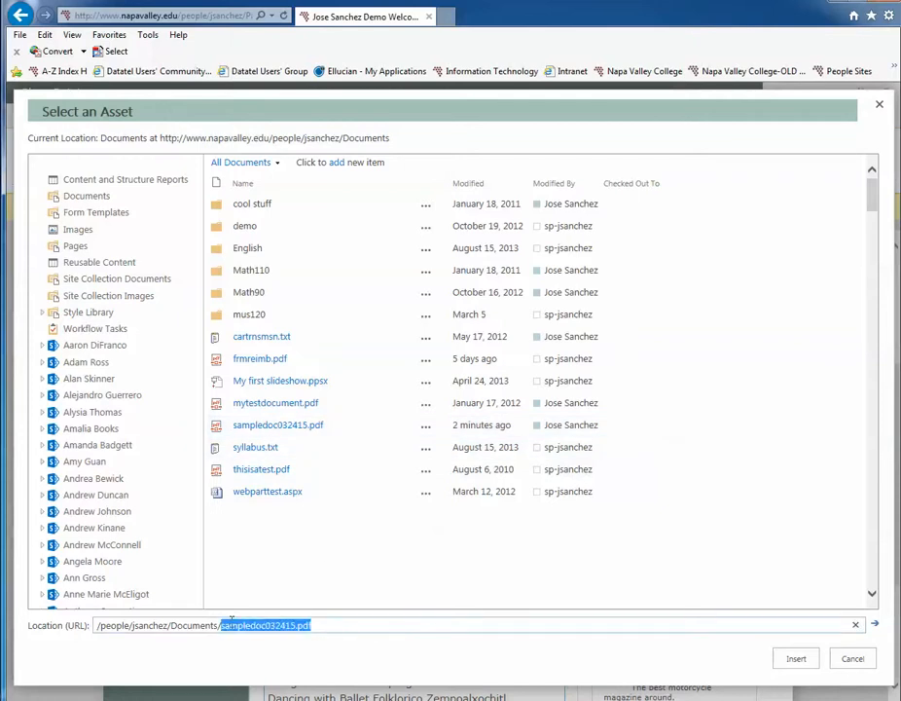
click(796, 659)
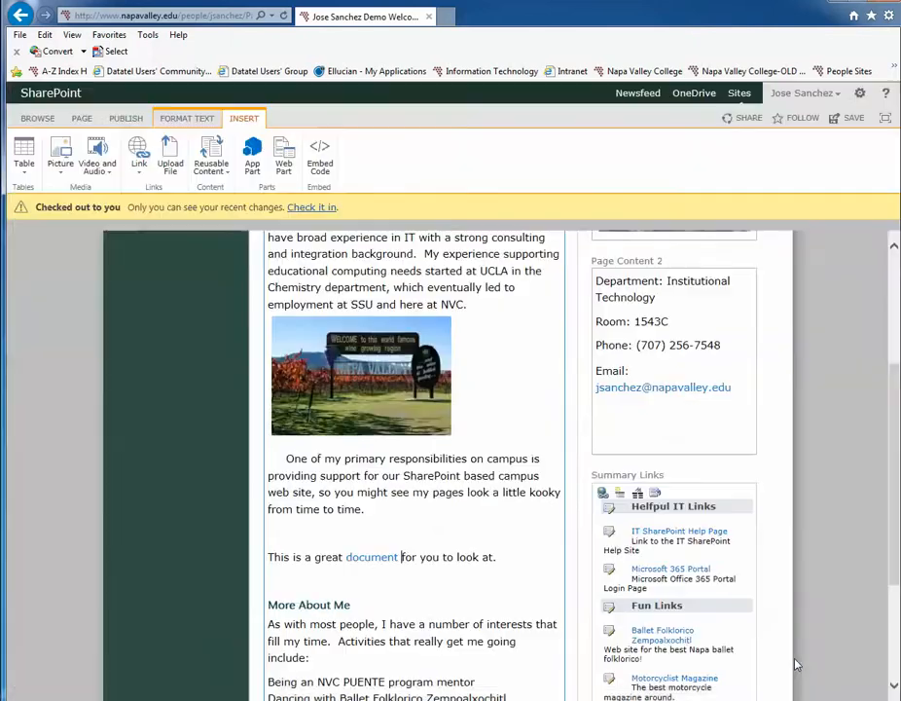
click(364, 560)
click(372, 535)
click(375, 551)
click(372, 581)
click(378, 557)
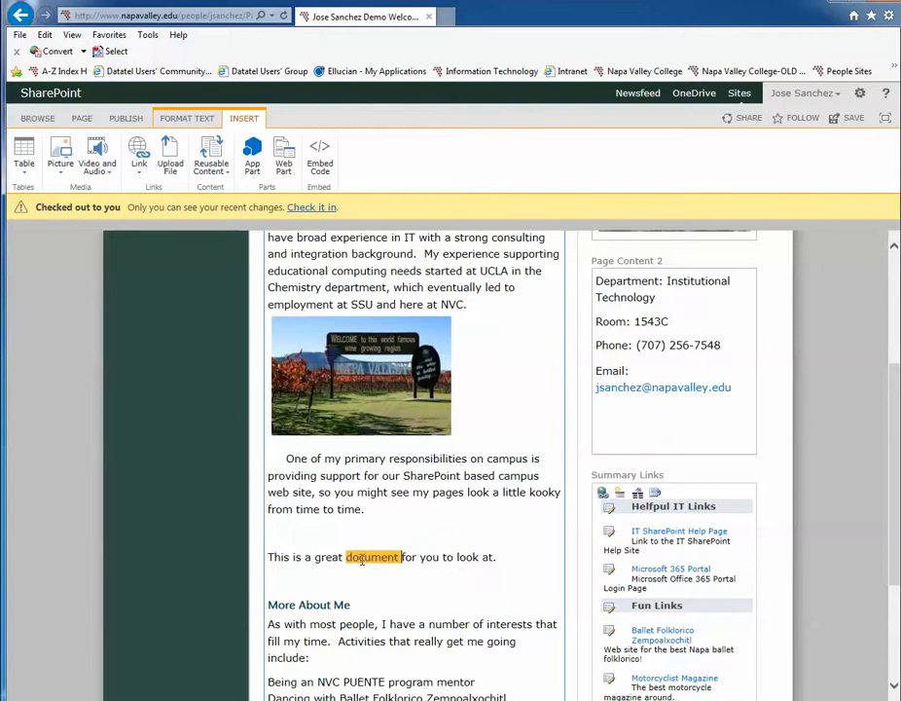
click(397, 557)
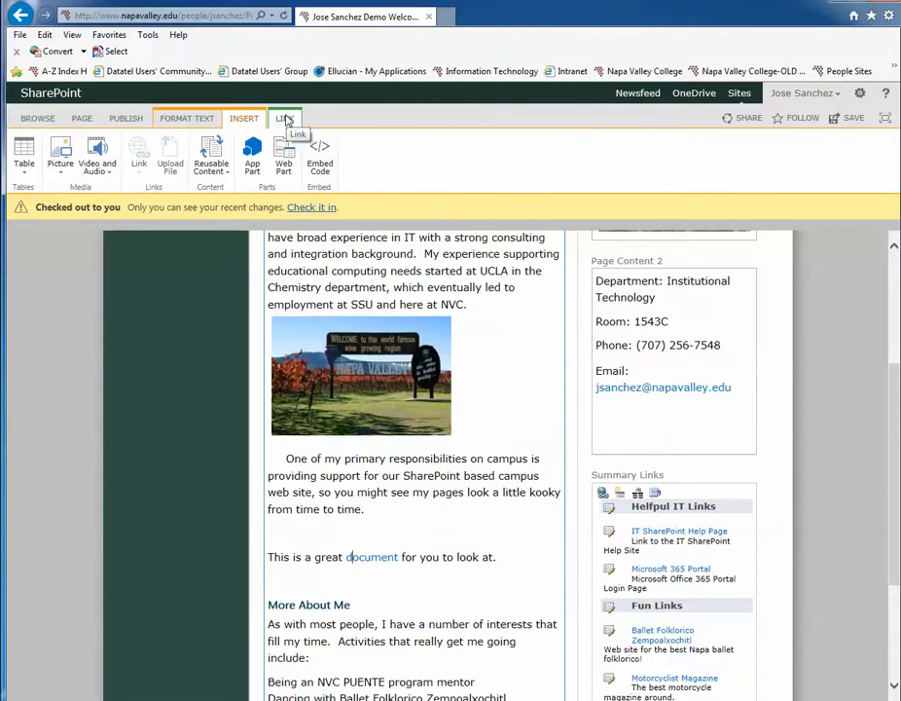
click(400, 490)
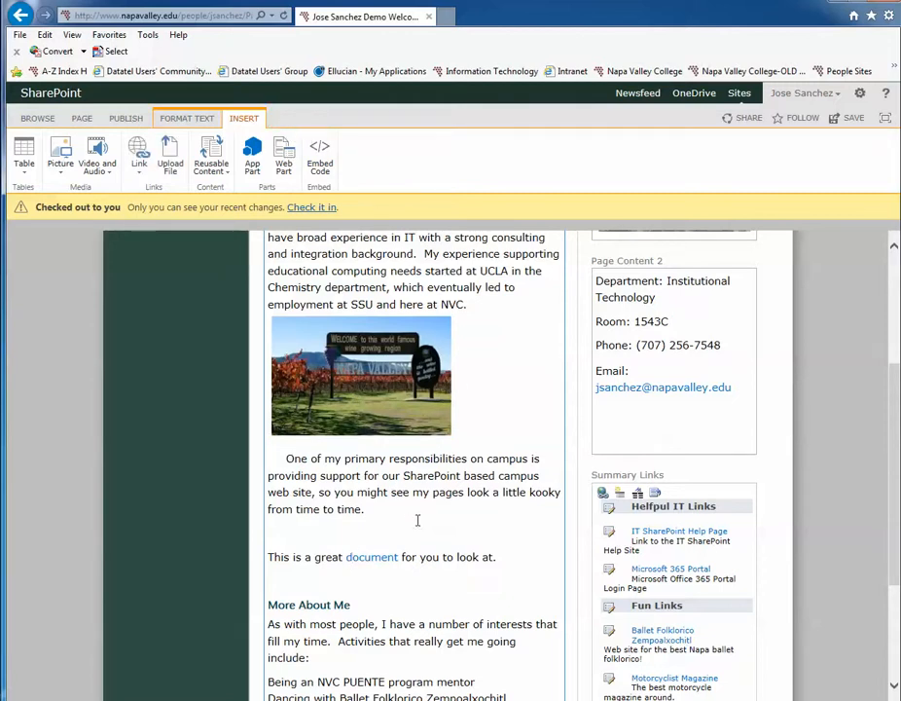
- Set the "document" link to open in a new tab and check in the page without comments
click(368, 561)
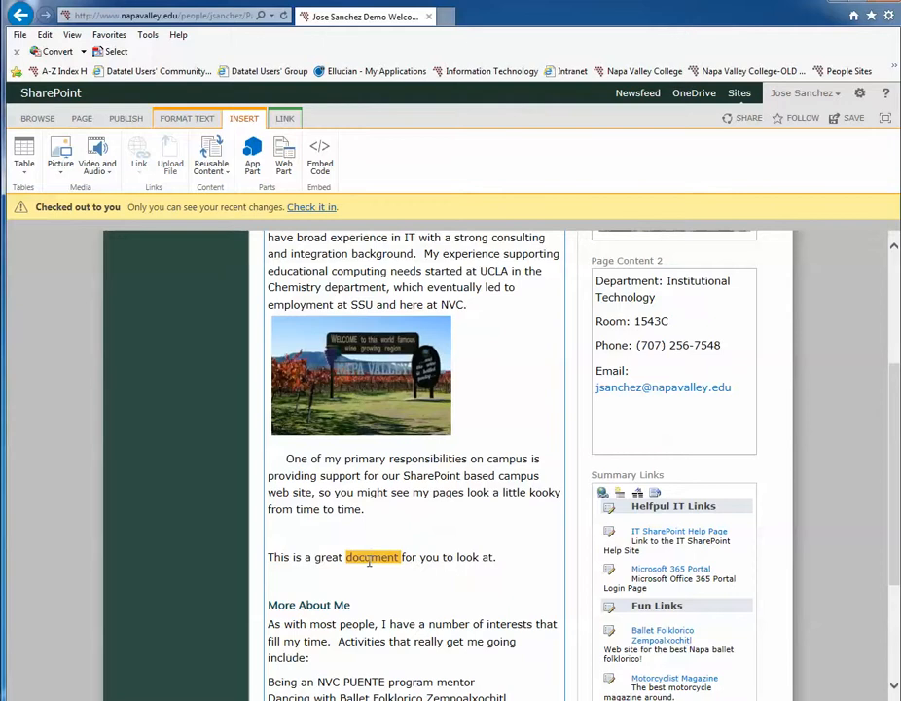
click(287, 119)
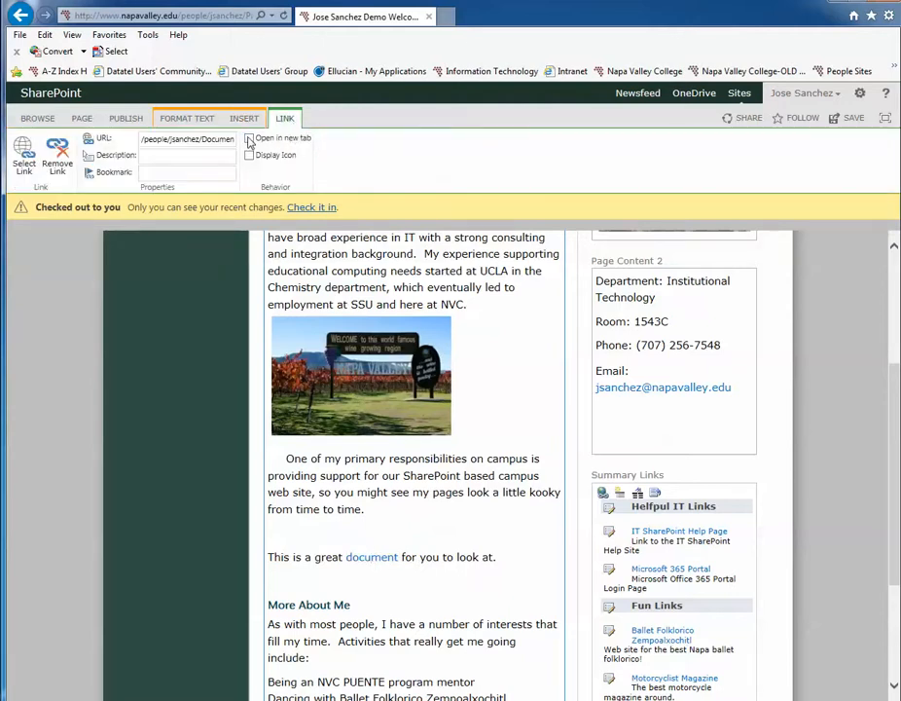
click(249, 139)
double_click(369, 559)
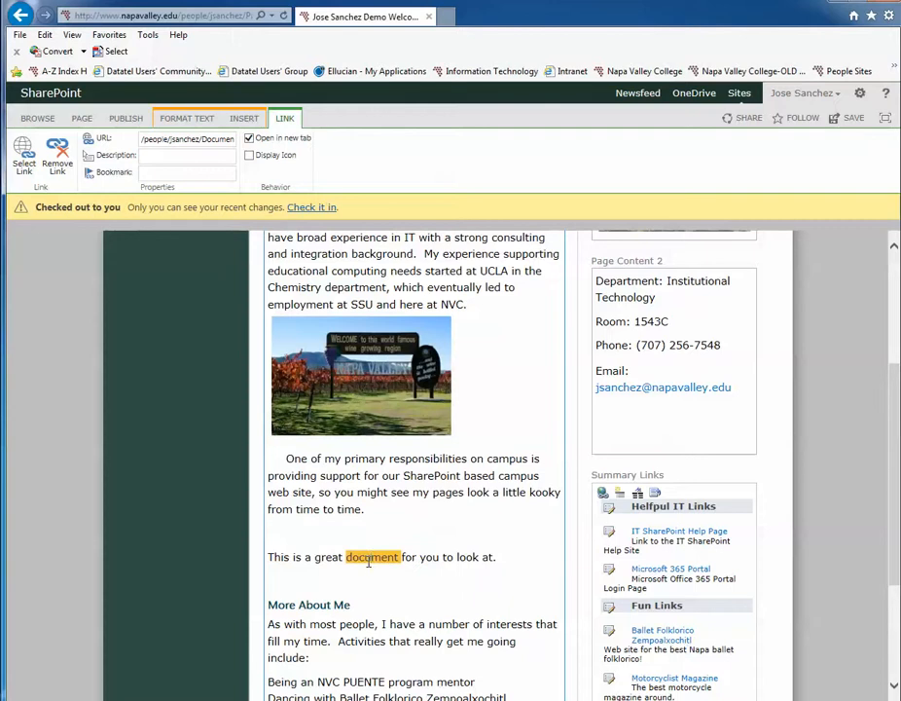
click(369, 561)
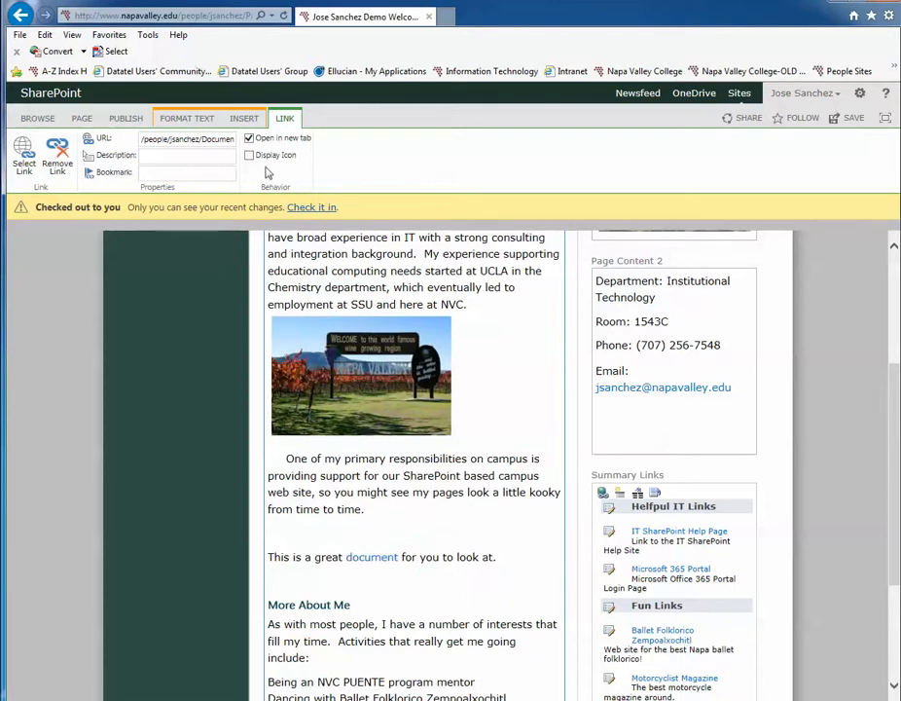
click(312, 208)
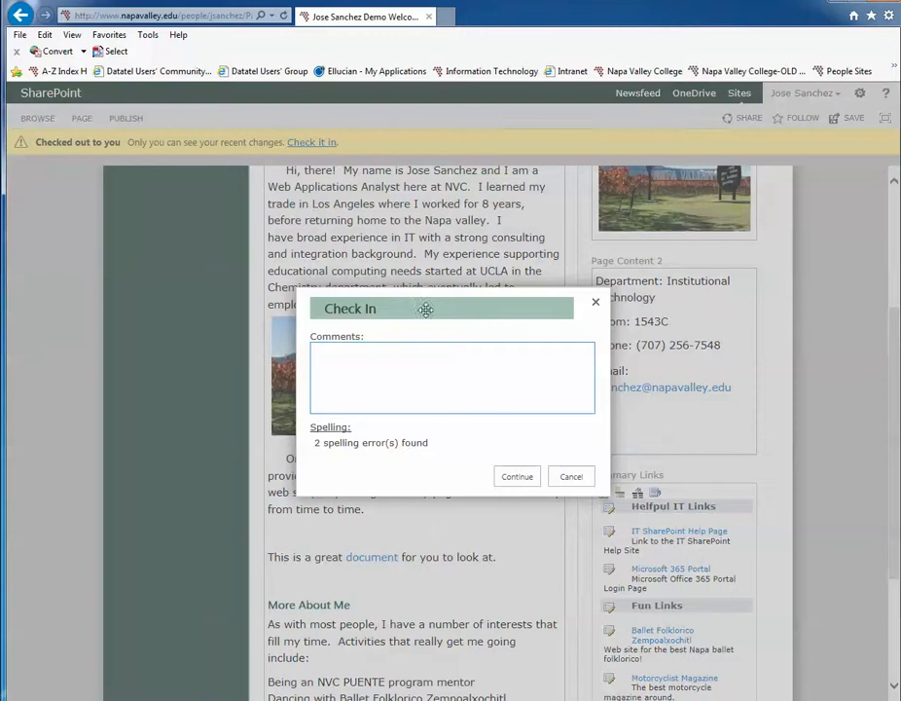
click(519, 478)
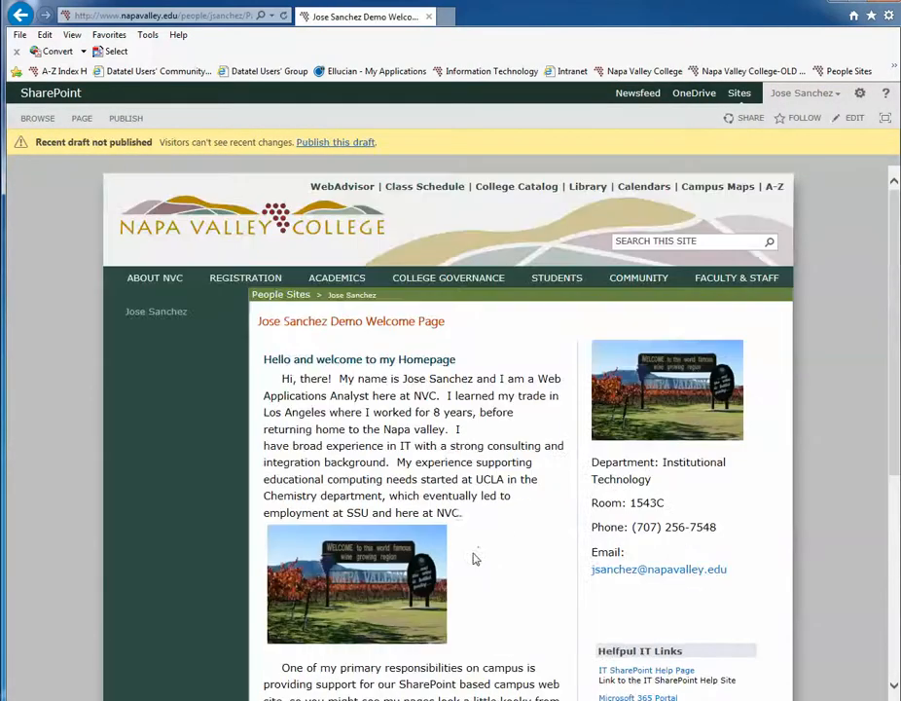
- Test the "document" link on the checked-in page and close the PDF tab it opens
scroll(477, 556, down, 1)
scroll(485, 539, down, 1)
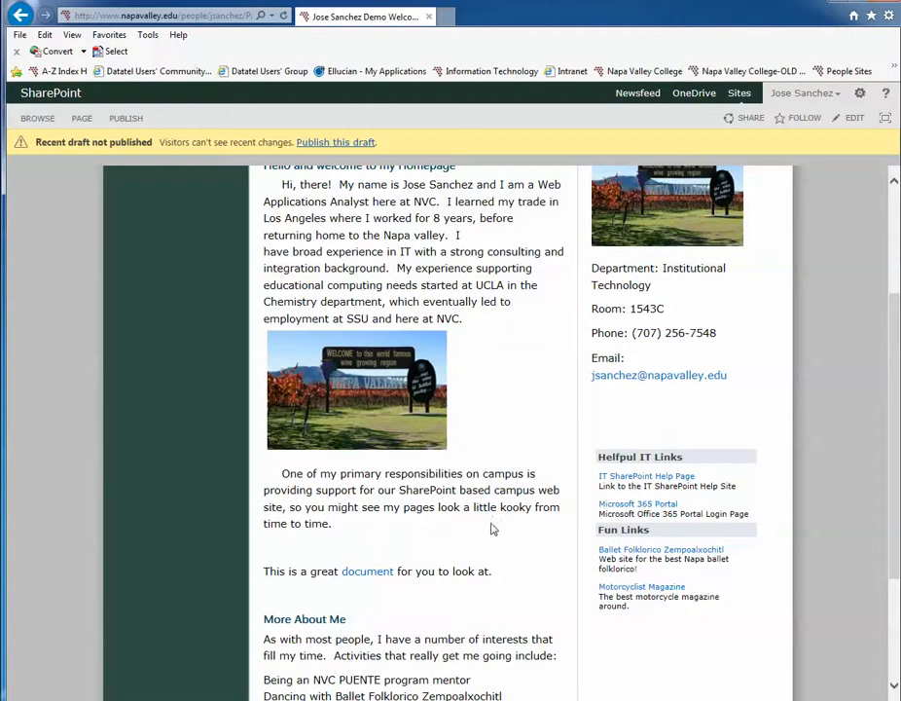
scroll(328, 602, down, 1)
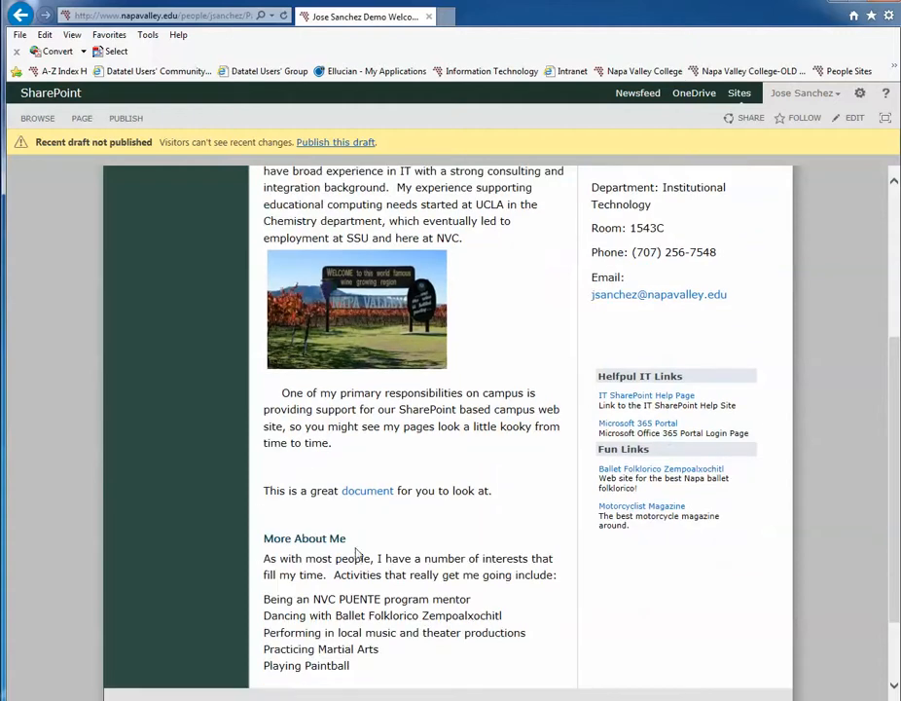
click(368, 498)
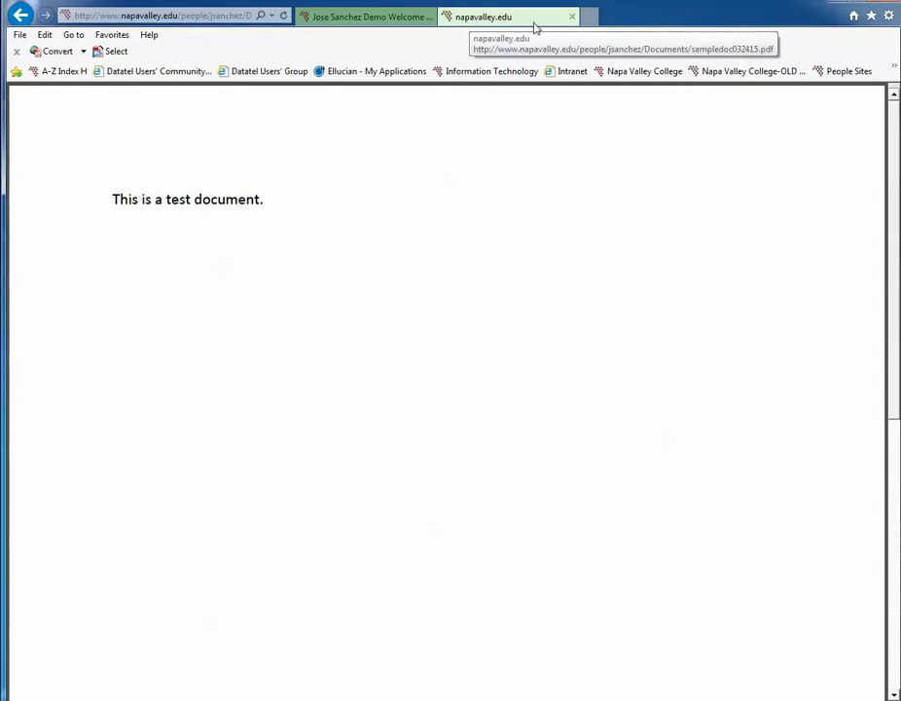
click(572, 17)
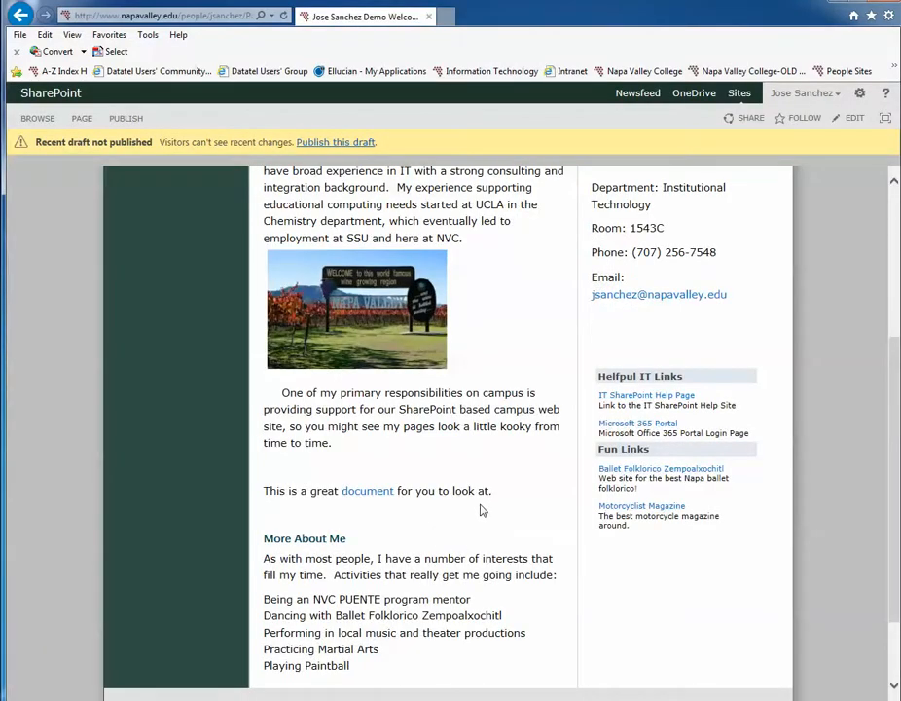
scroll(466, 529, up, 1)
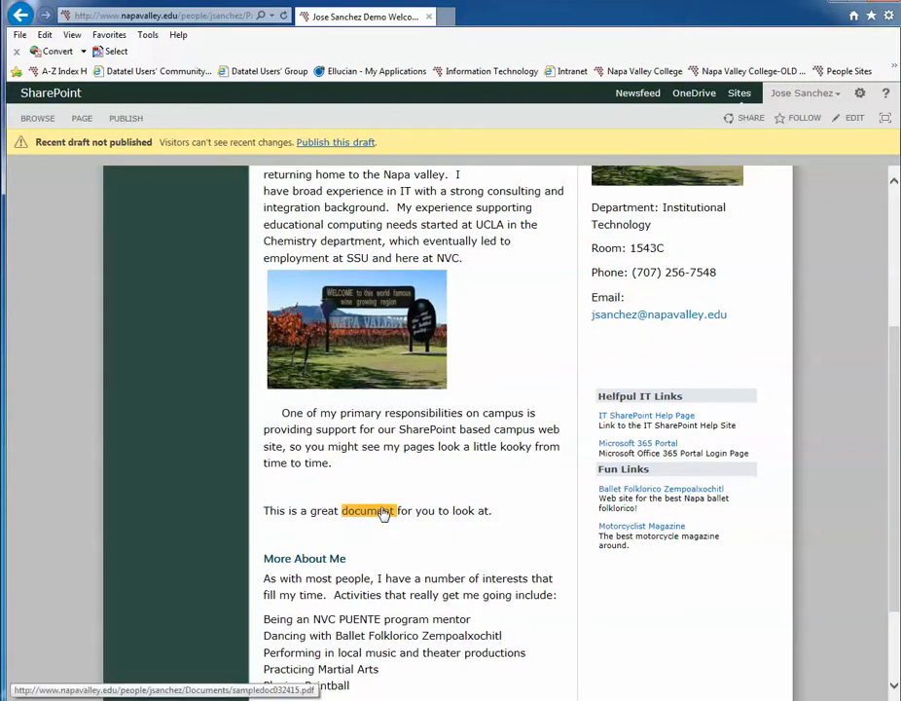
- Review the checked-in welcome page, from its header and introduction to the sentence containing the "document" link
scroll(419, 510, down, 1)
scroll(483, 515, up, 2)
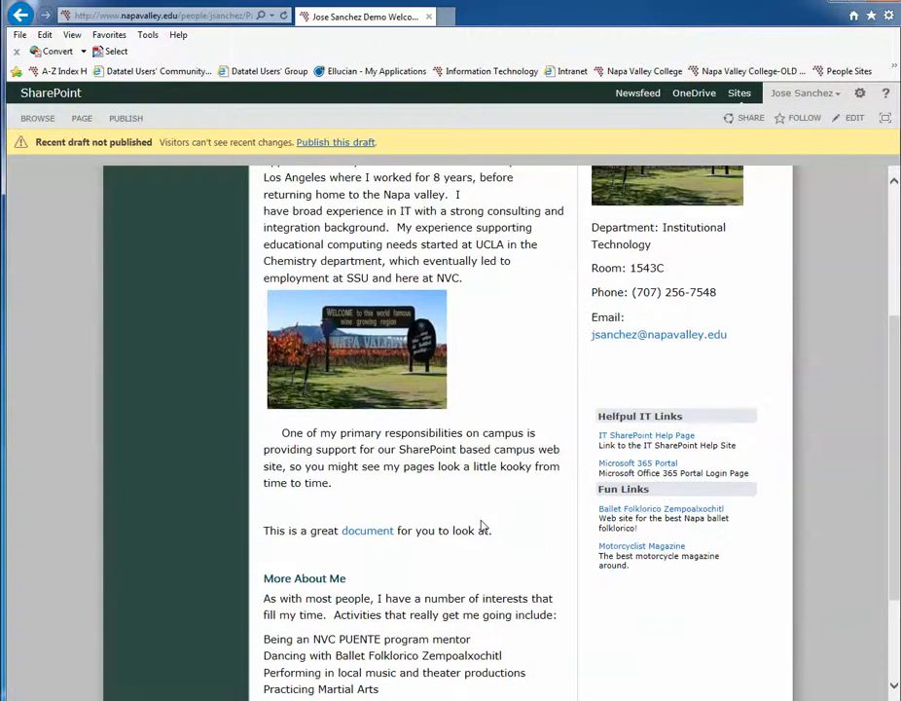
scroll(471, 521, down, 1)
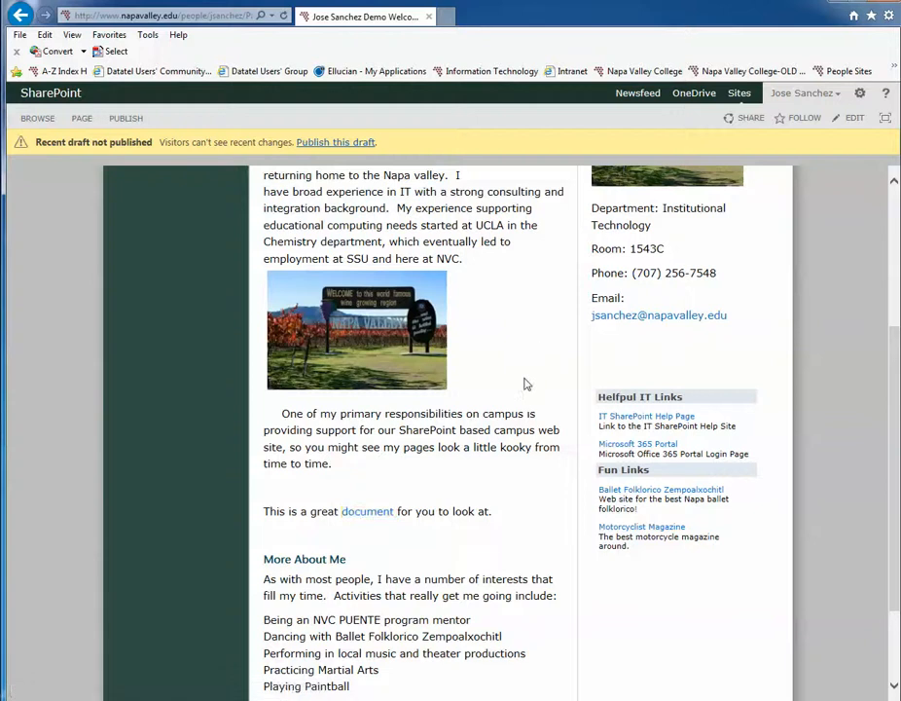
scroll(525, 382, up, 5)
mouse_move(399, 287)
scroll(535, 510, down, 3)
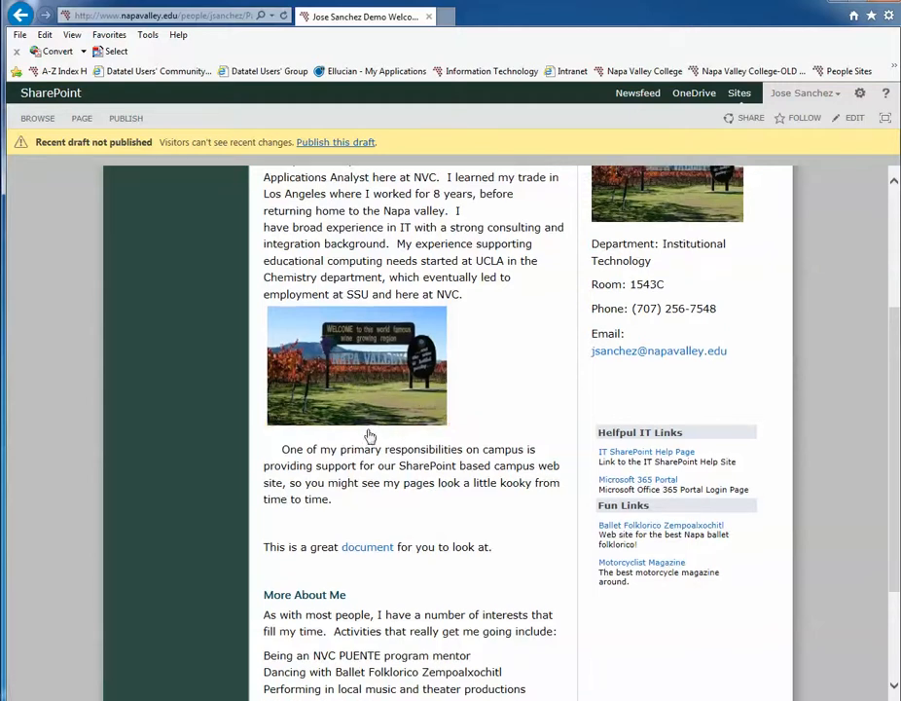
scroll(370, 438, up, 1)
scroll(373, 451, up, 2)
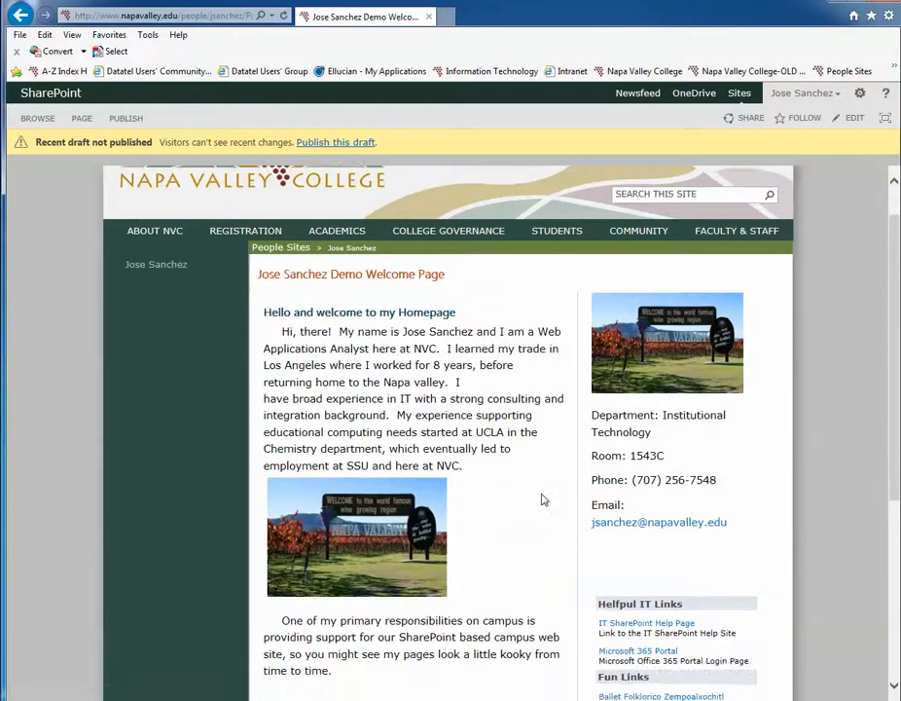
scroll(543, 523, down, 2)
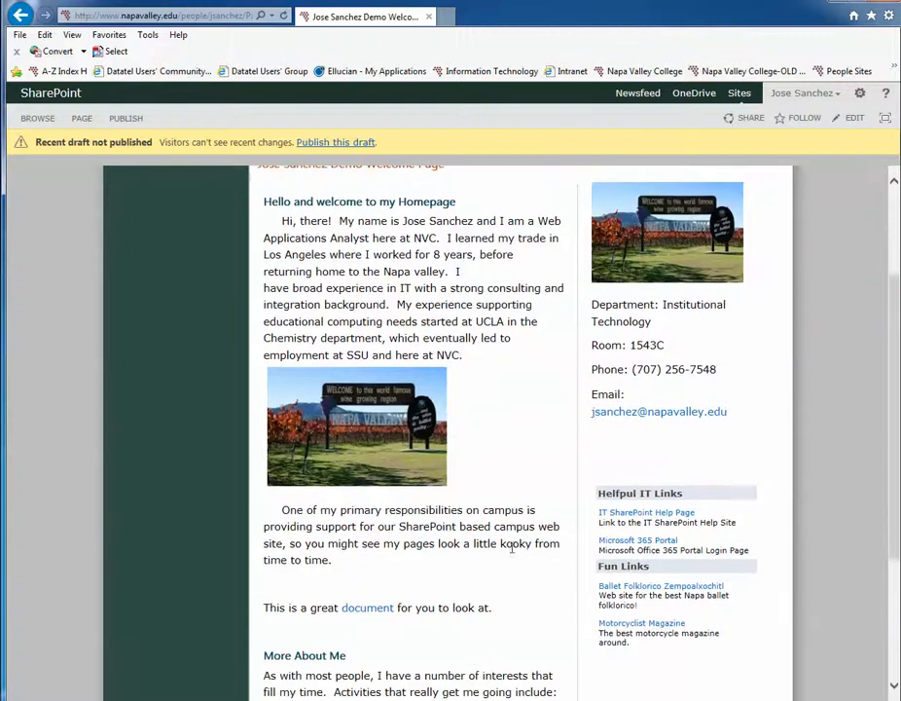
scroll(497, 559, up, 1)
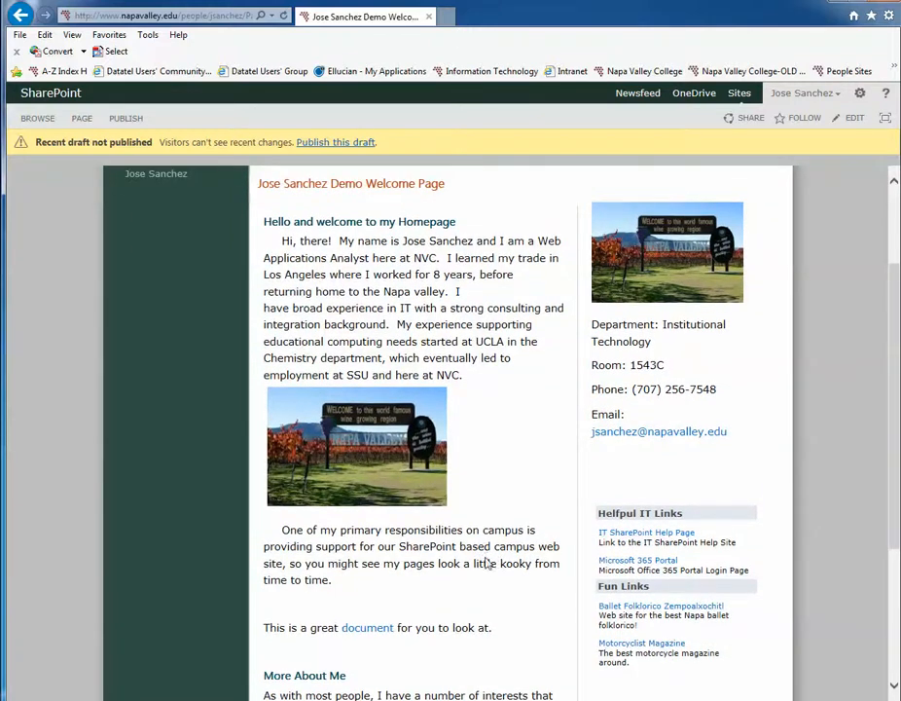
scroll(486, 563, down, 1)
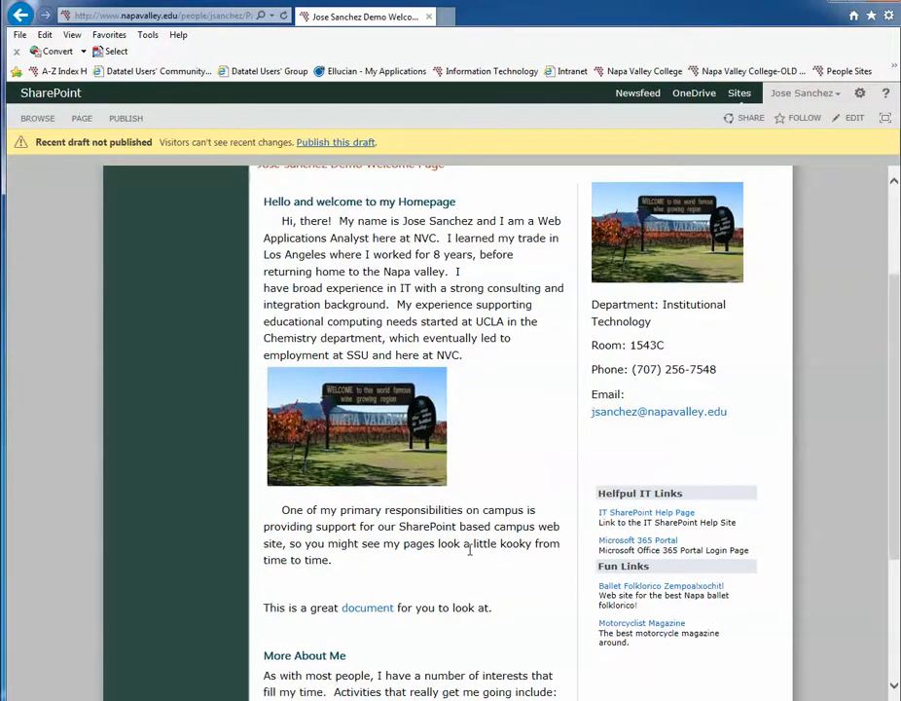
scroll(474, 547, up, 3)
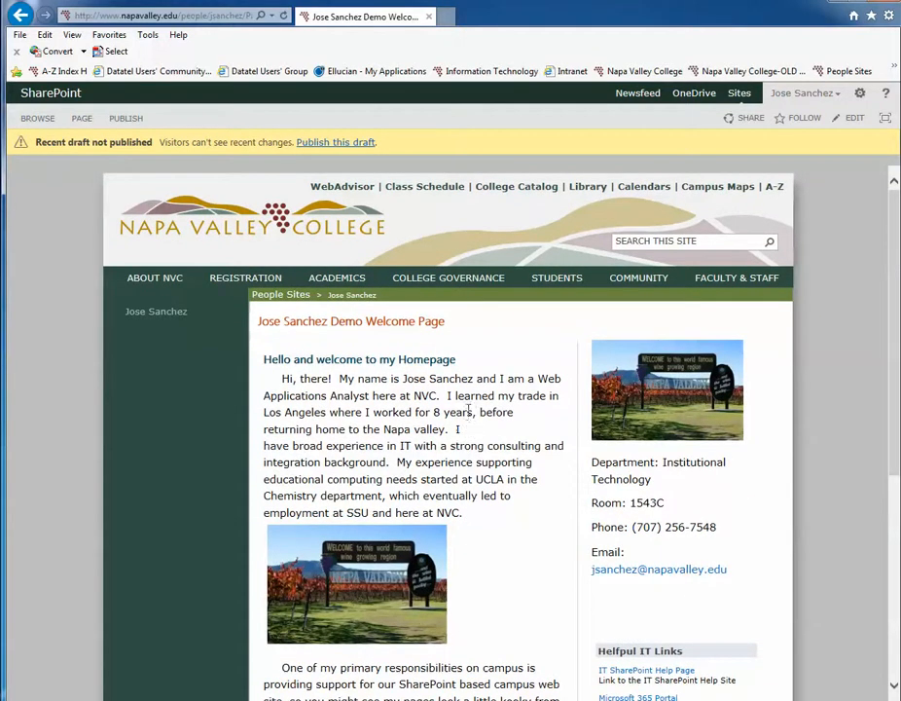
scroll(453, 428, down, 1)
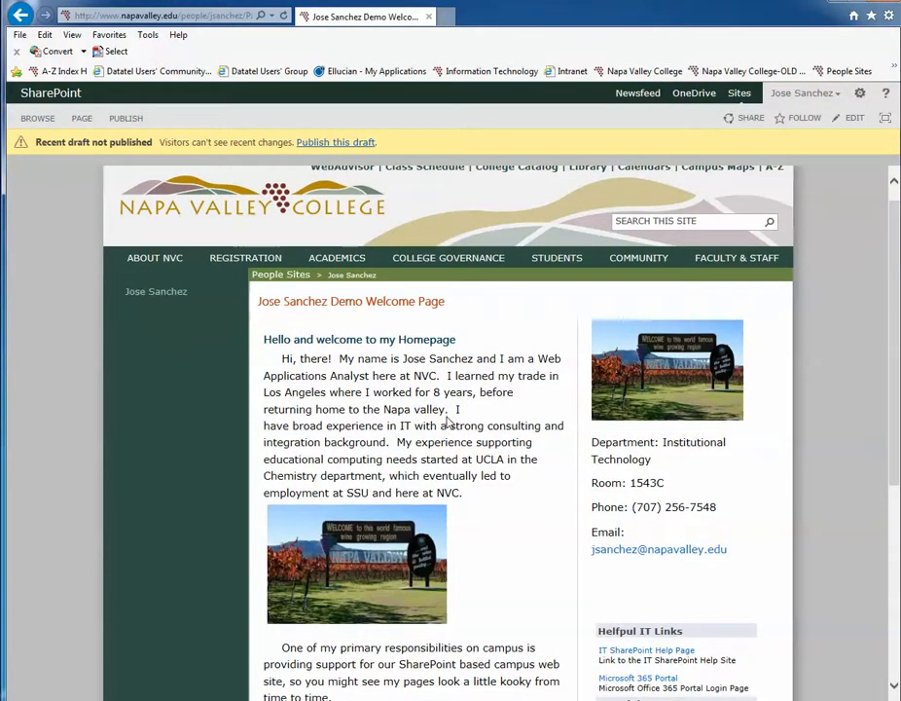
scroll(434, 409, up, 1)
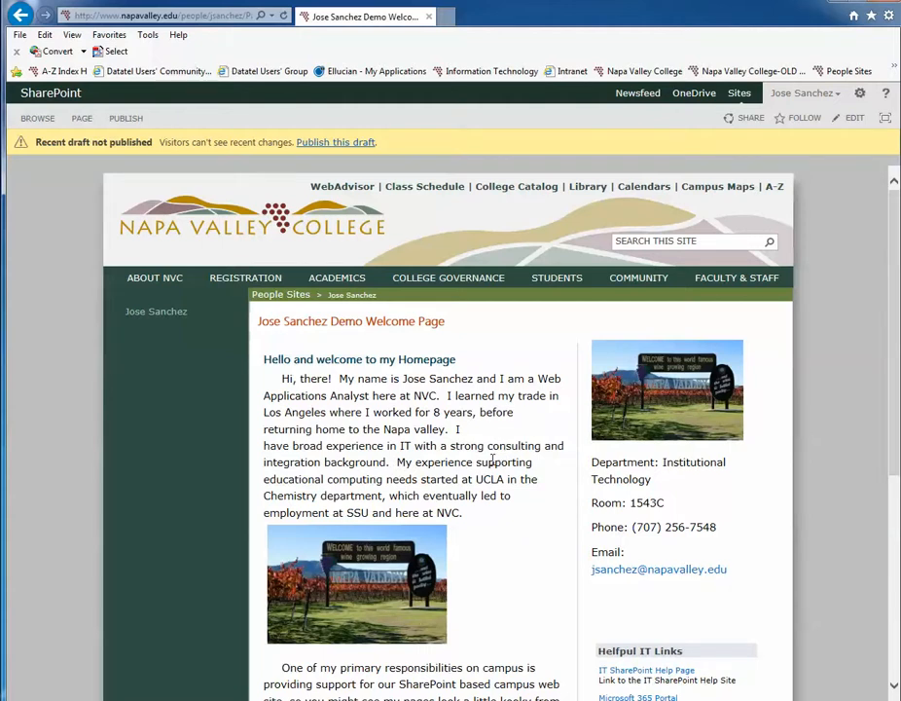
scroll(492, 461, down, 1)
scroll(493, 463, down, 1)
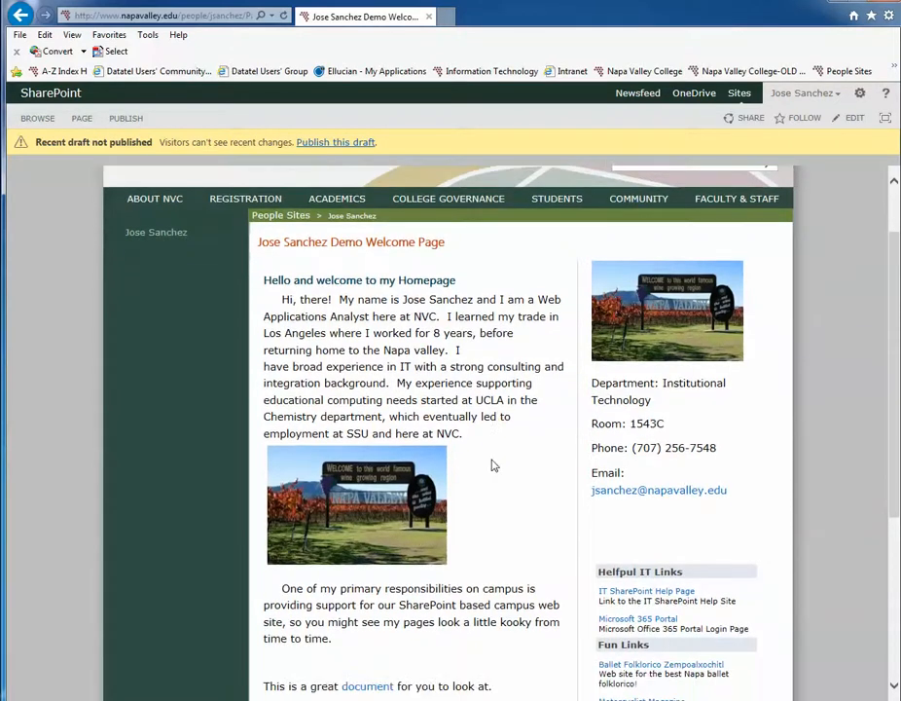